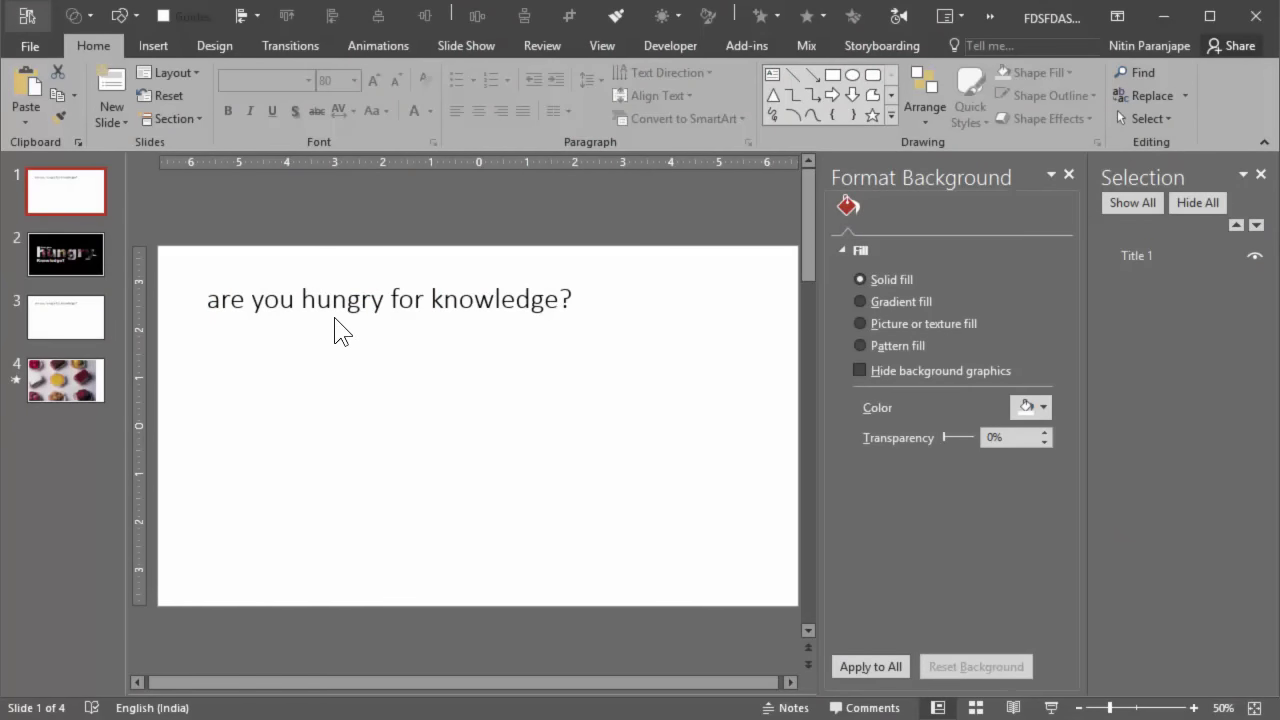
Preview the finished example on slide 2, then open slide 3 reading 'are you hungry for knowledge?'.
left_click(95, 251)
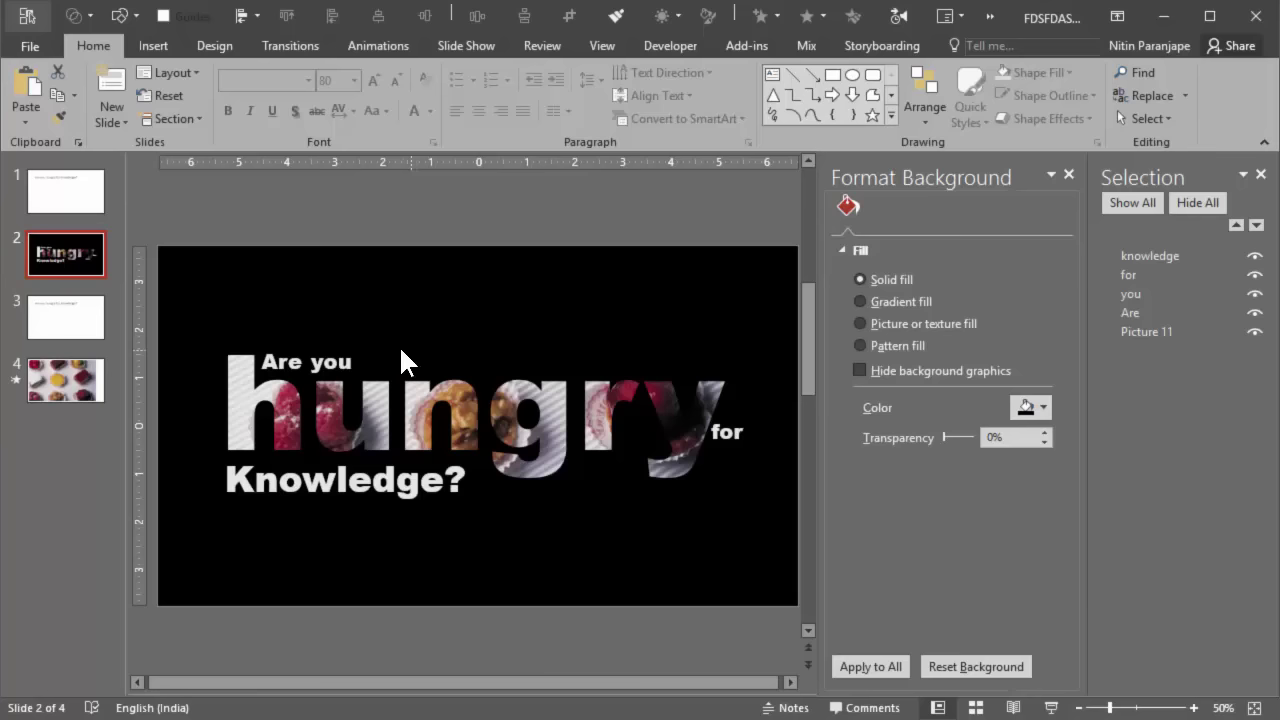
left_click(50, 334)
Move the title sentence into the content placeholder of a Title and Content layout.
left_click(535, 316)
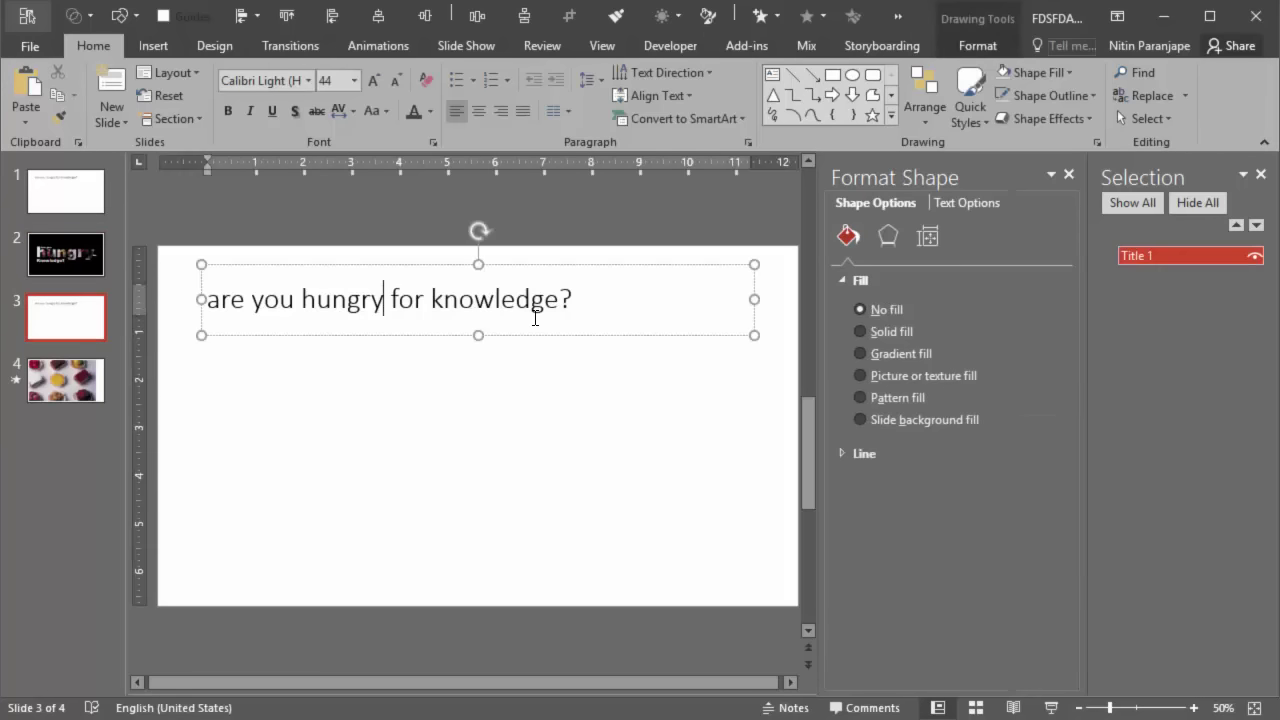
triple_click(535, 316)
key("ctrl+c")
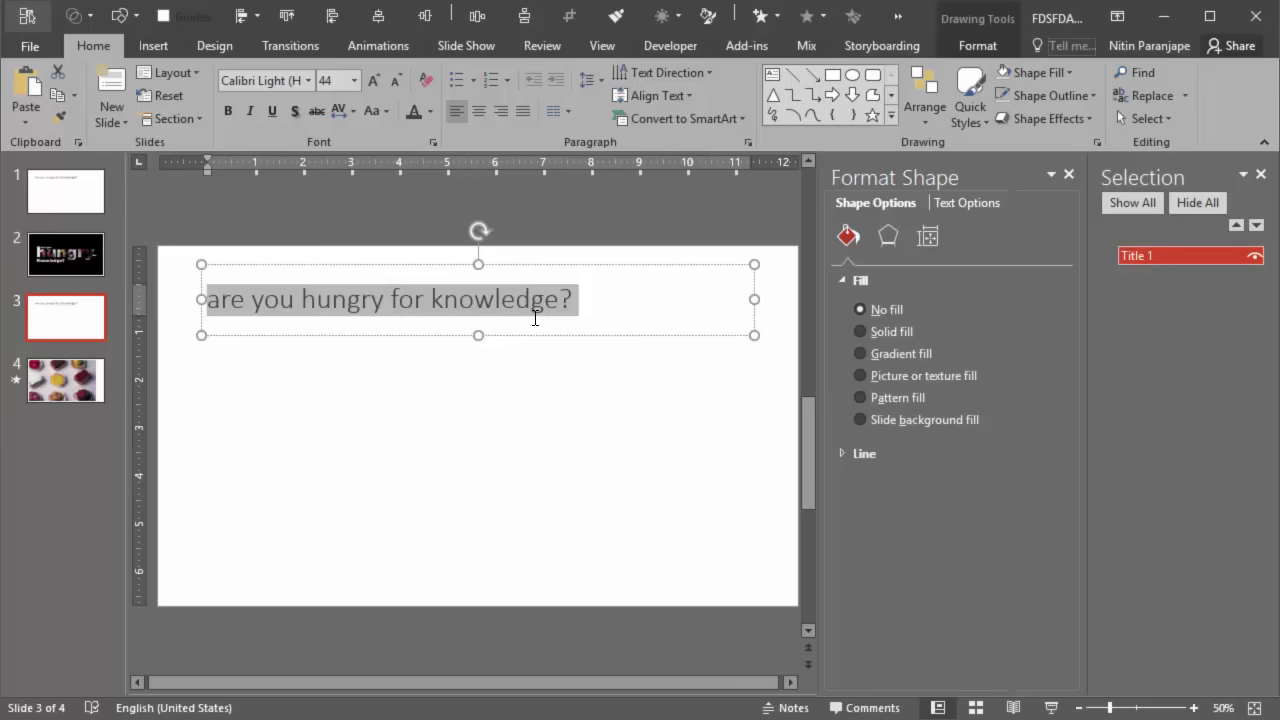
key("Delete")
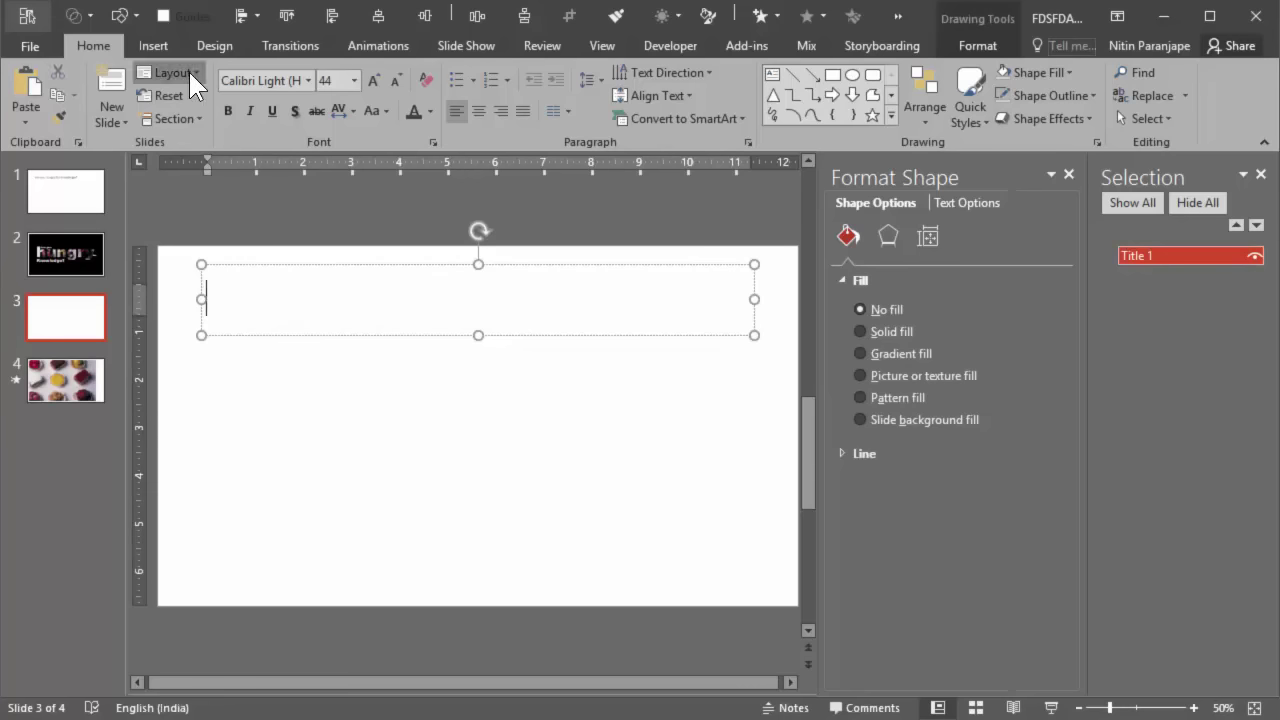
left_click(188, 69)
left_click(268, 166)
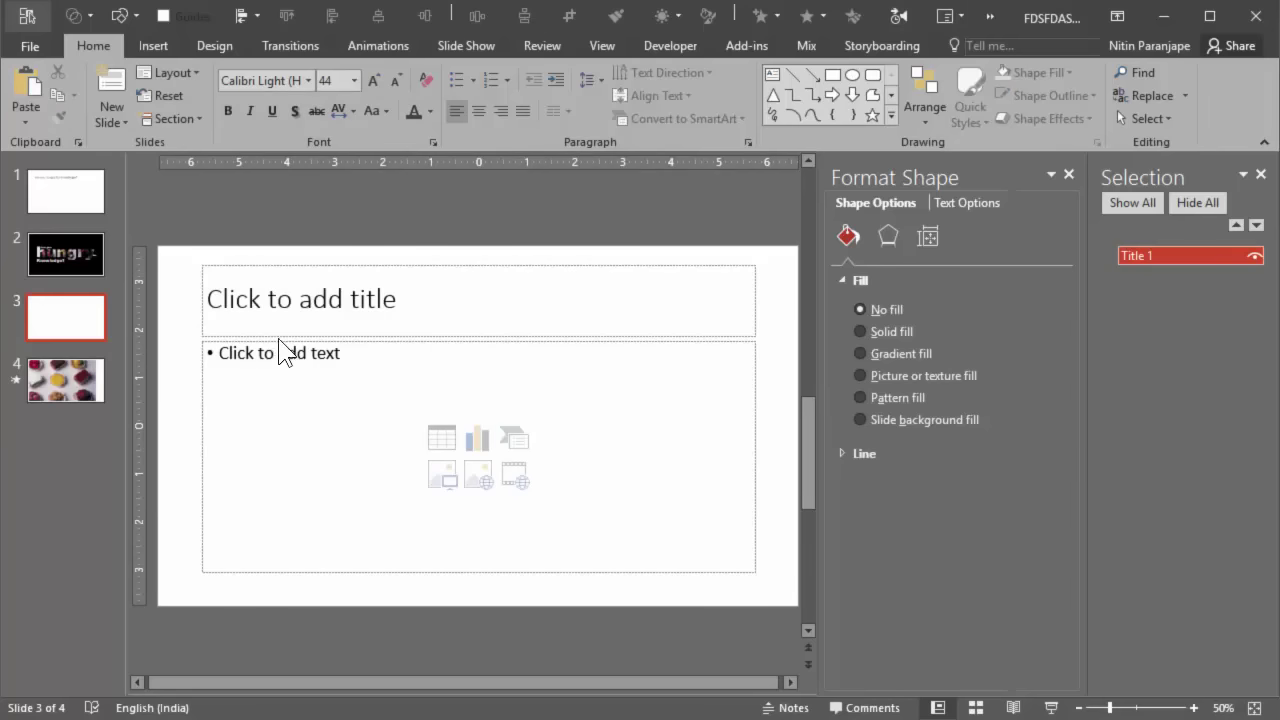
left_click(270, 390)
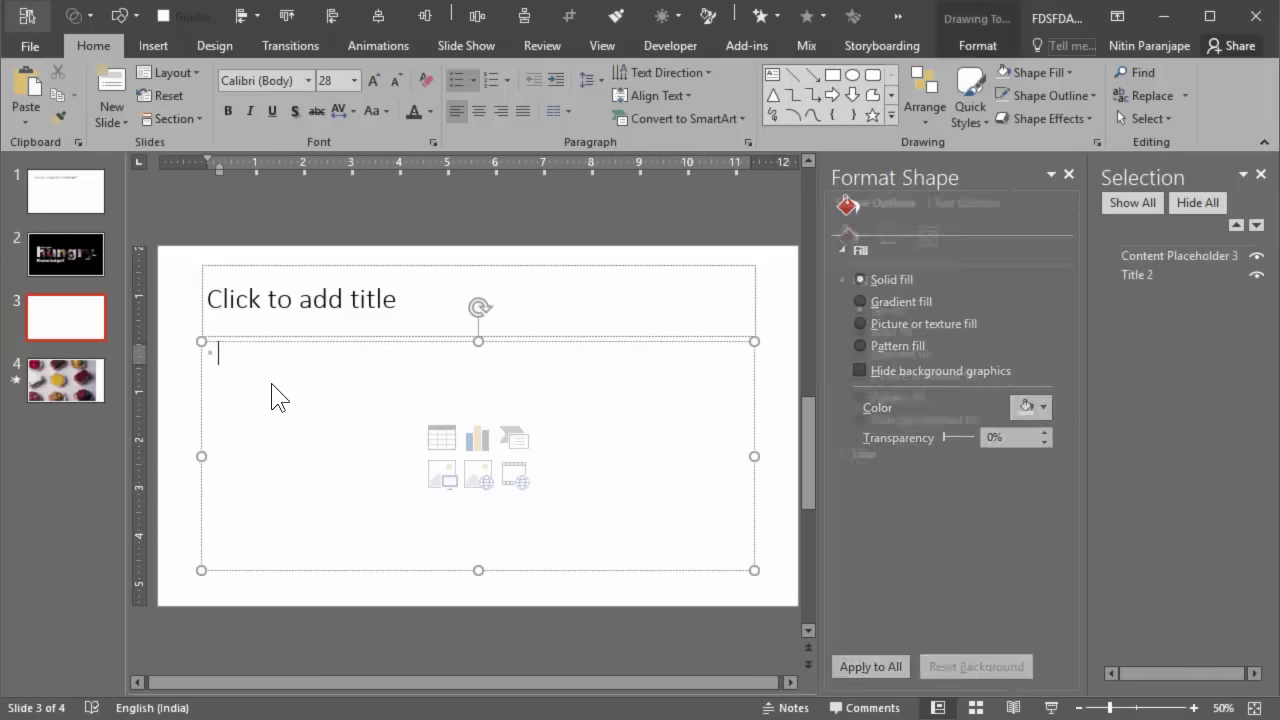
key("ctrl+v")
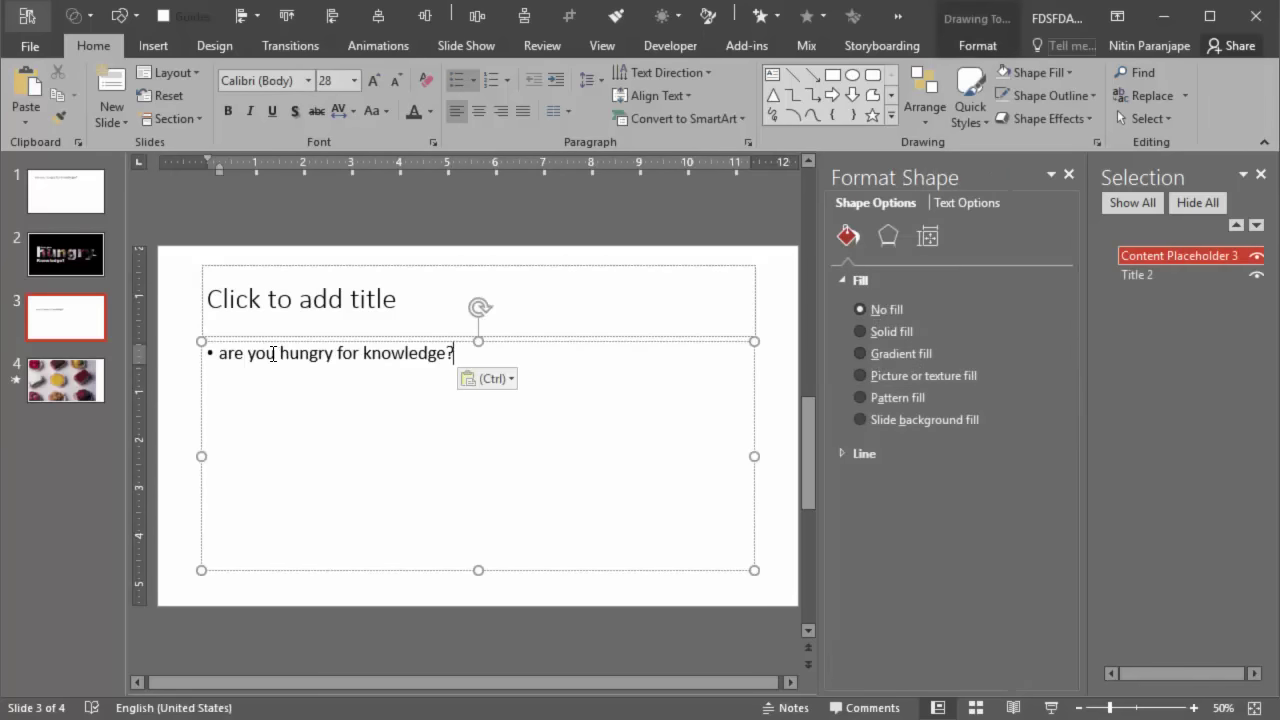
Break the sentence into four bullets: 'are you', 'Hungry', 'For', 'knowledge?'.
left_click(274, 354)
key("Return")
key("Delete")
key("ctrl+Right")
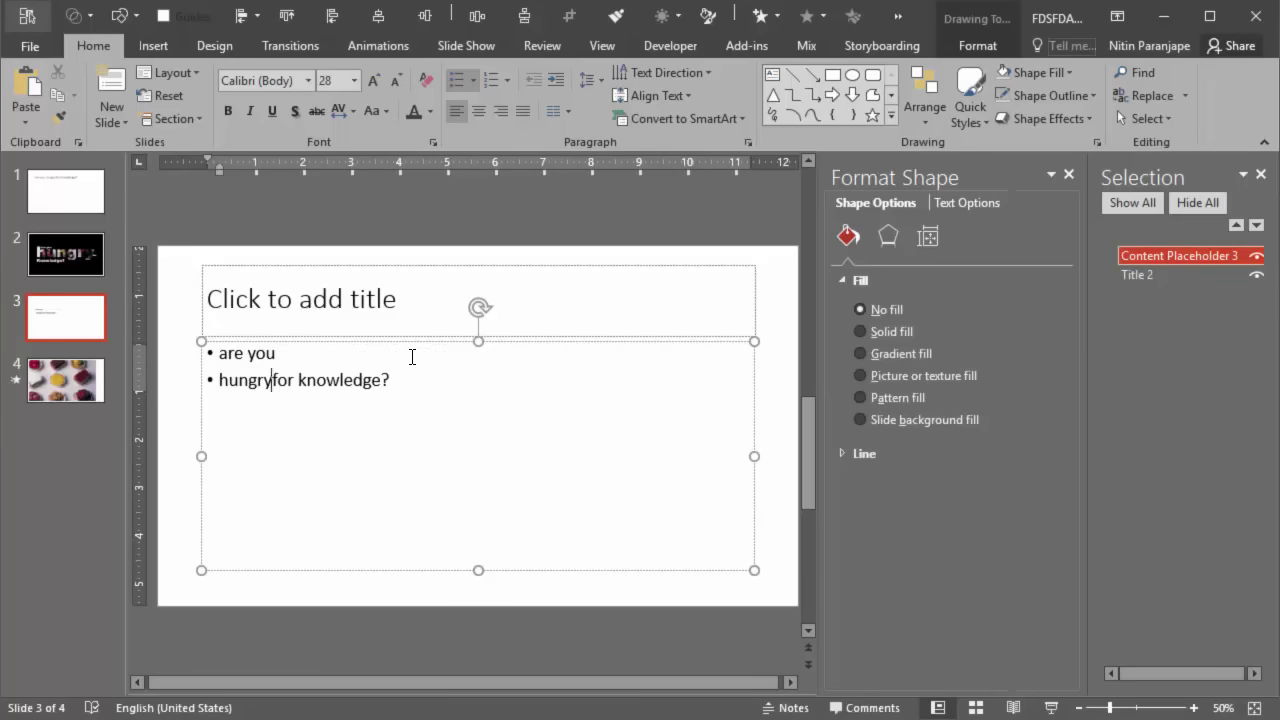
key("Return")
key("ctrl+Right")
key("Return")
left_click(258, 408)
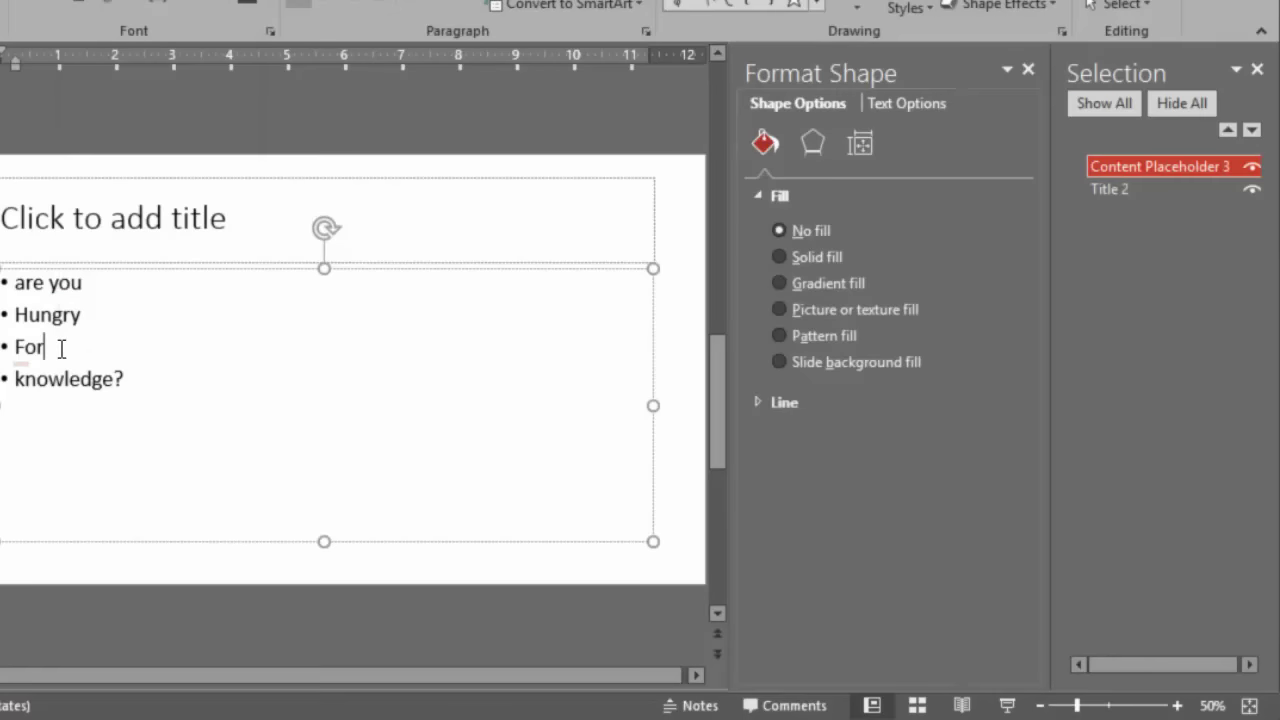
Convert the four bullets into a Basic Block List SmartArt with one blue block per word.
right_click(61, 348)
mouse_move(175, 152)
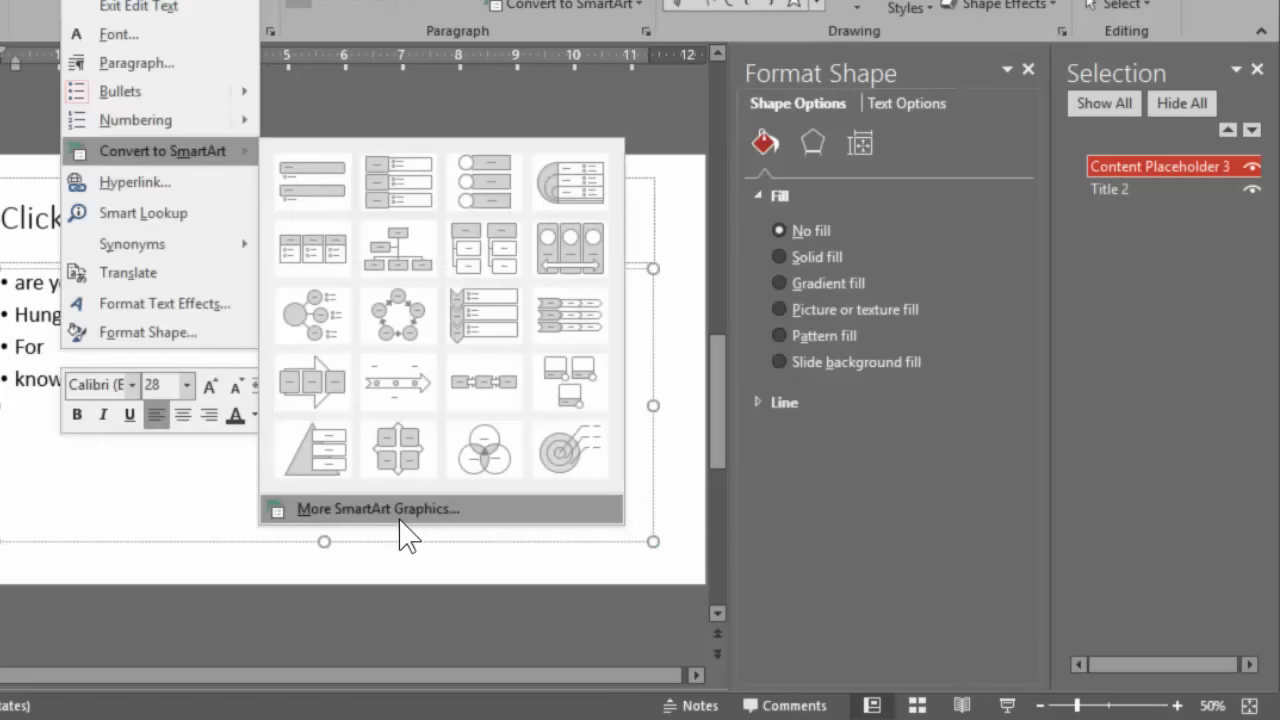
key("Escape")
key("Escape")
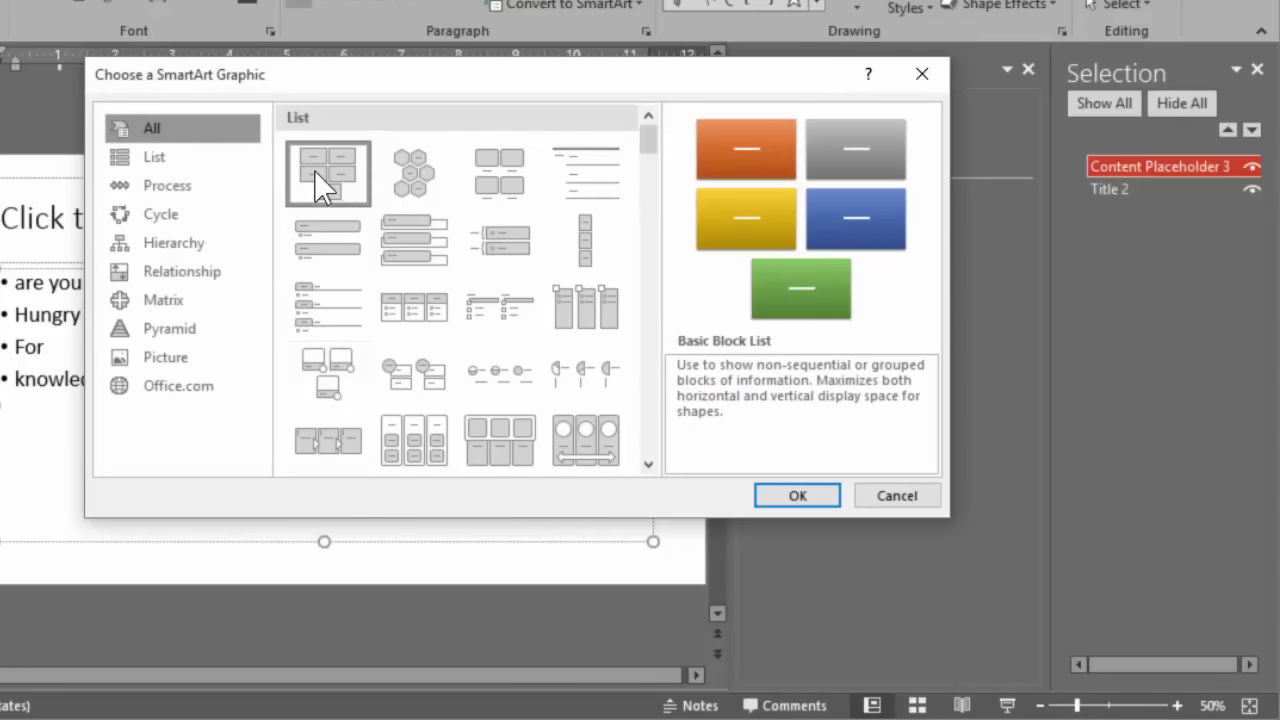
left_click(779, 497)
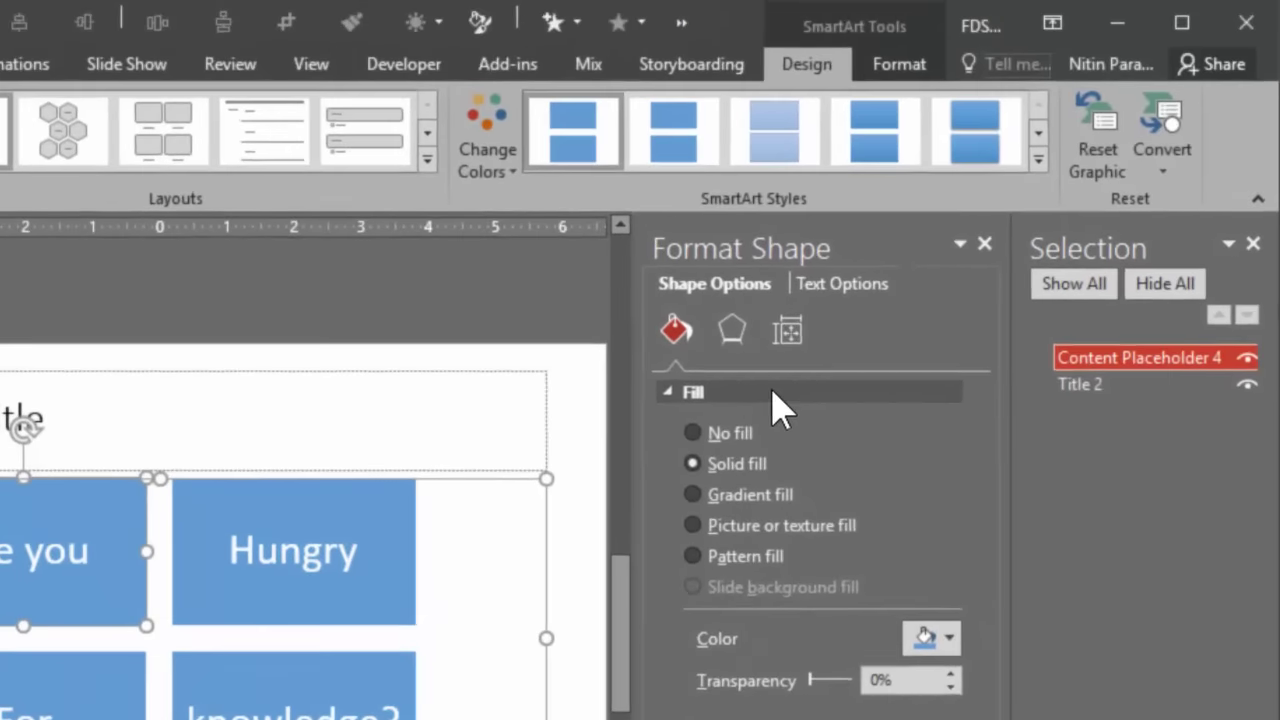
Convert the SmartArt to shapes and ungroup them into four separate blocks.
left_click(1160, 170)
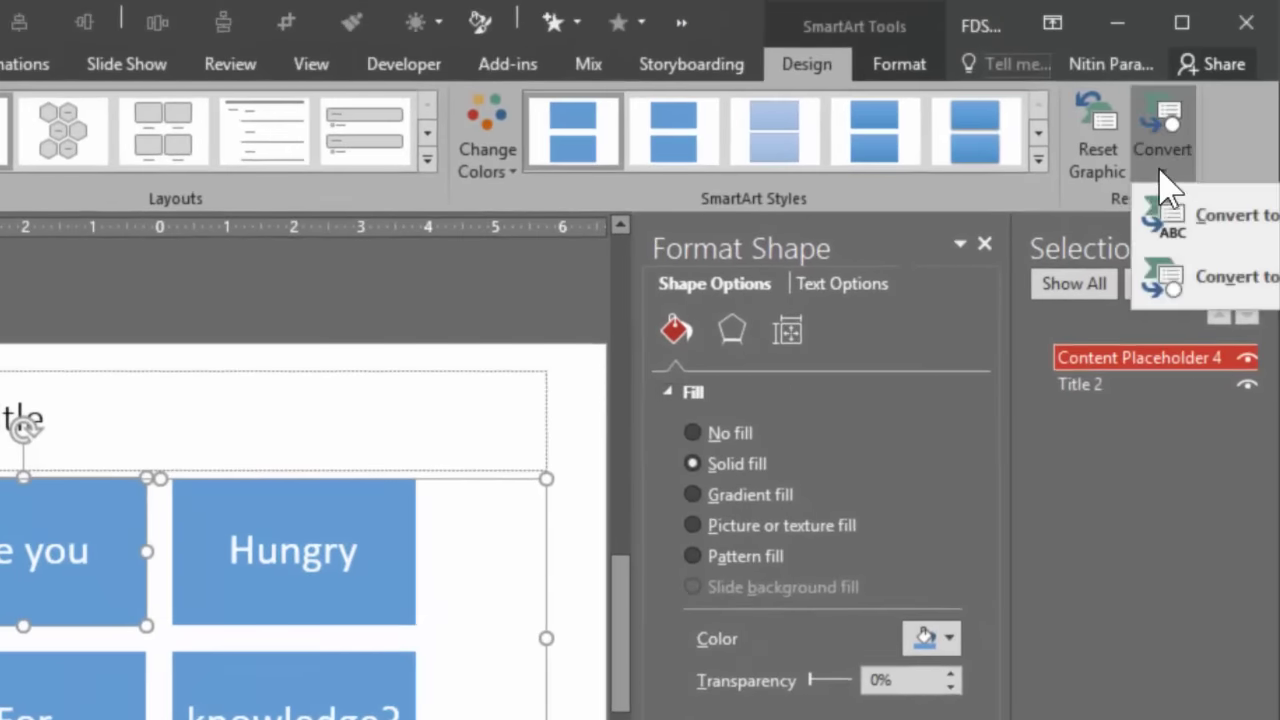
left_click(1163, 280)
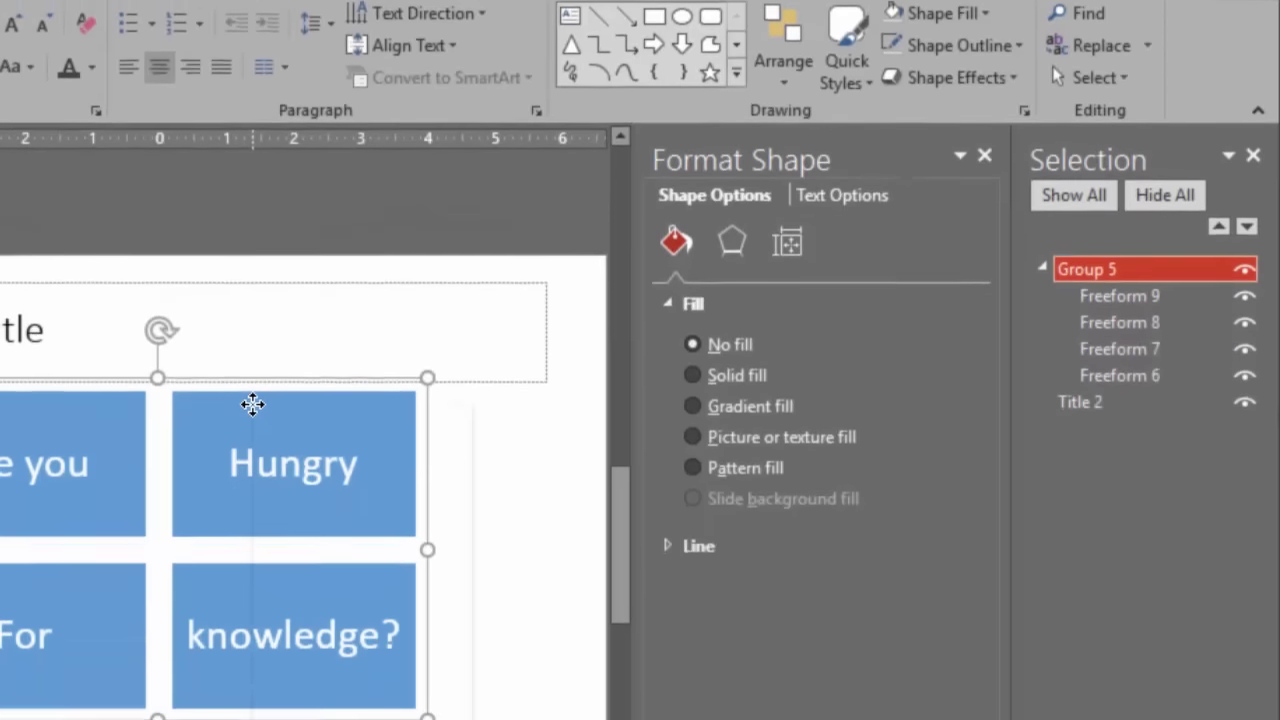
right_click(258, 505)
mouse_move(457, 565)
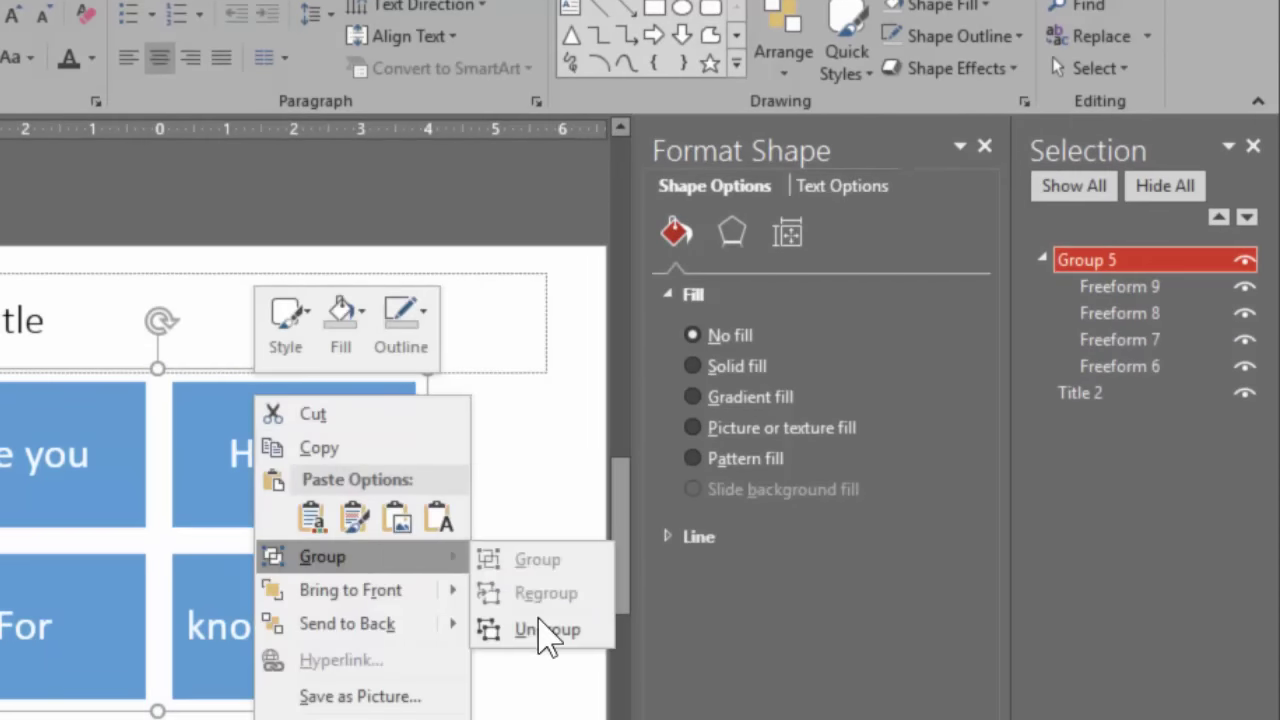
left_click(540, 626)
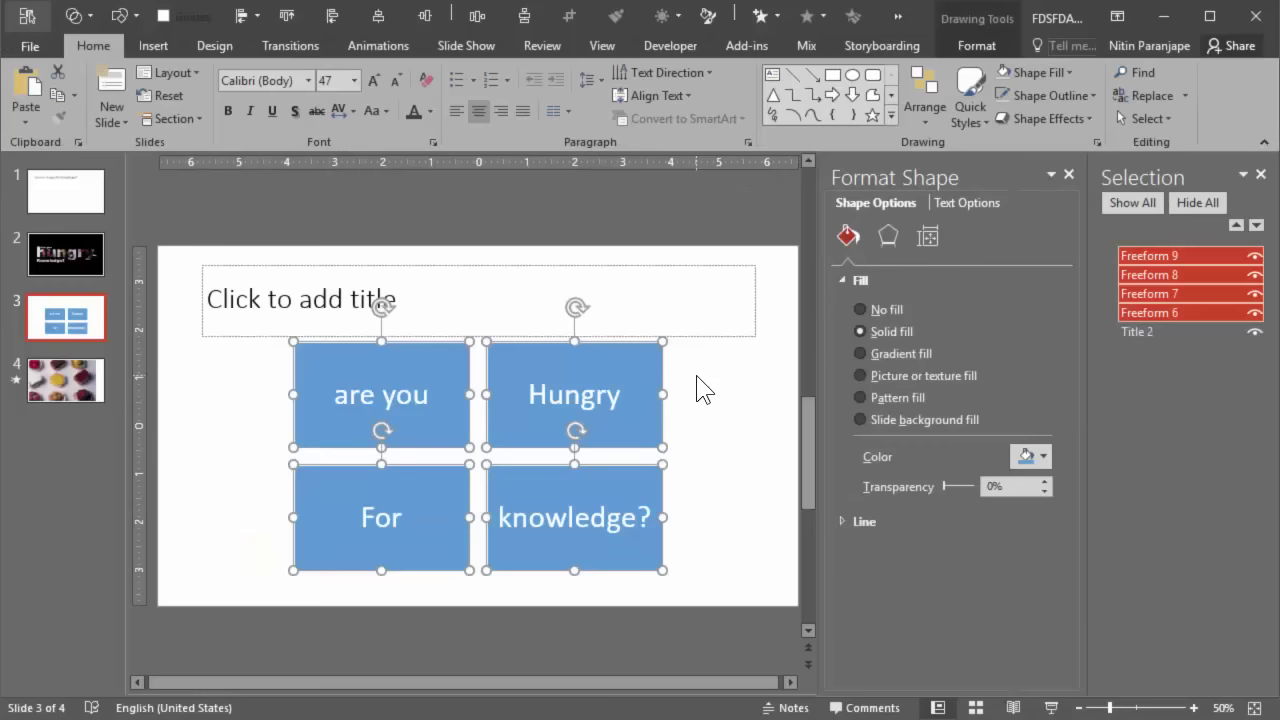
Give the four boxes no fill and no outline, and colour their text yellow.
left_click(962, 45)
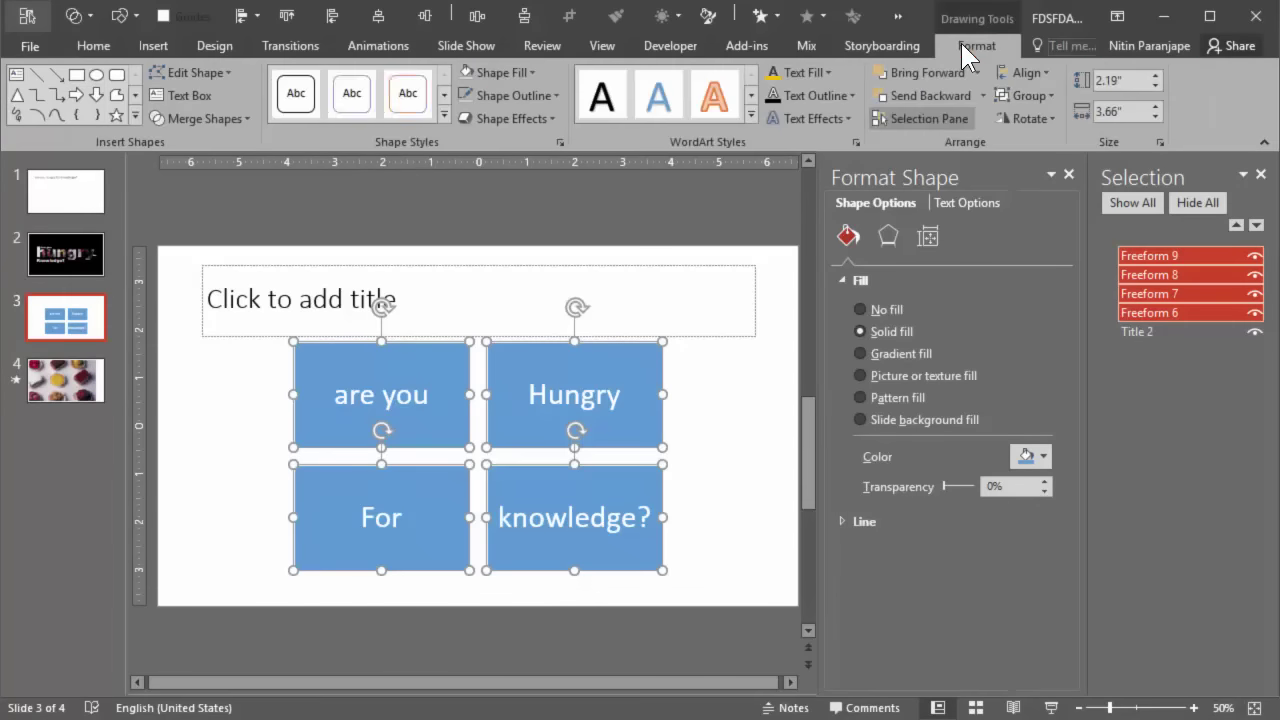
left_click(533, 72)
left_click(516, 249)
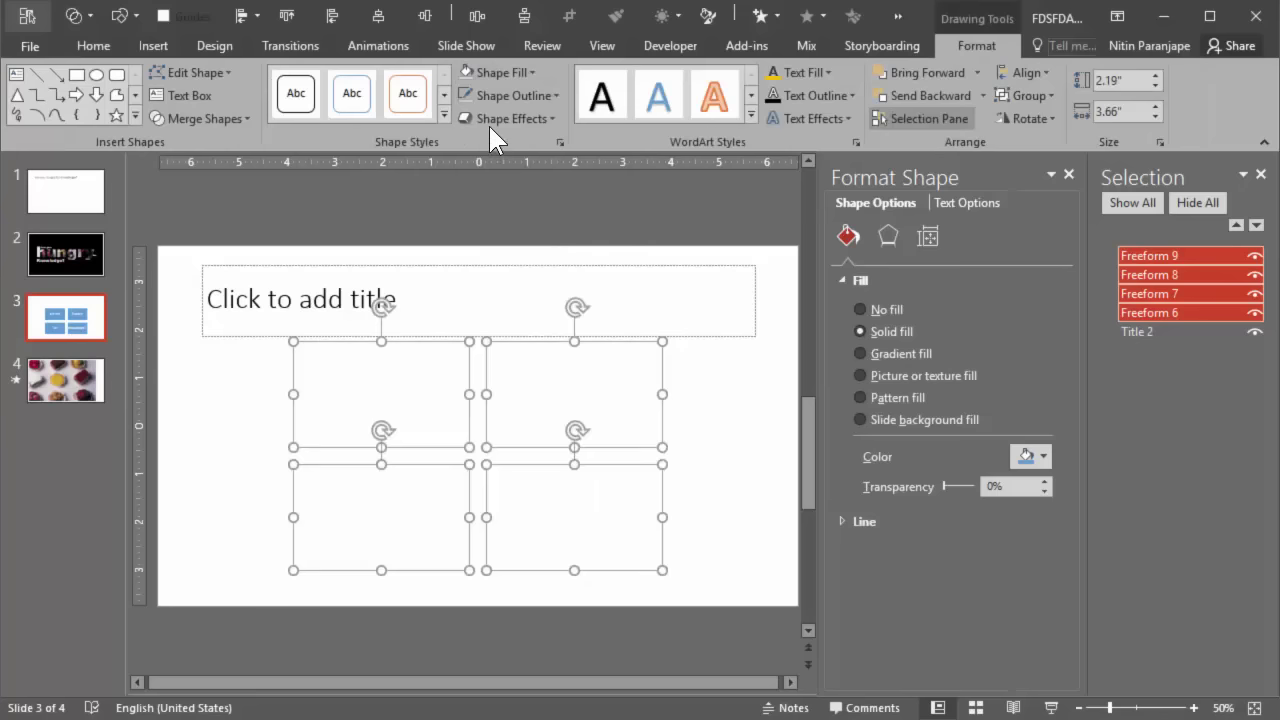
left_click(500, 96)
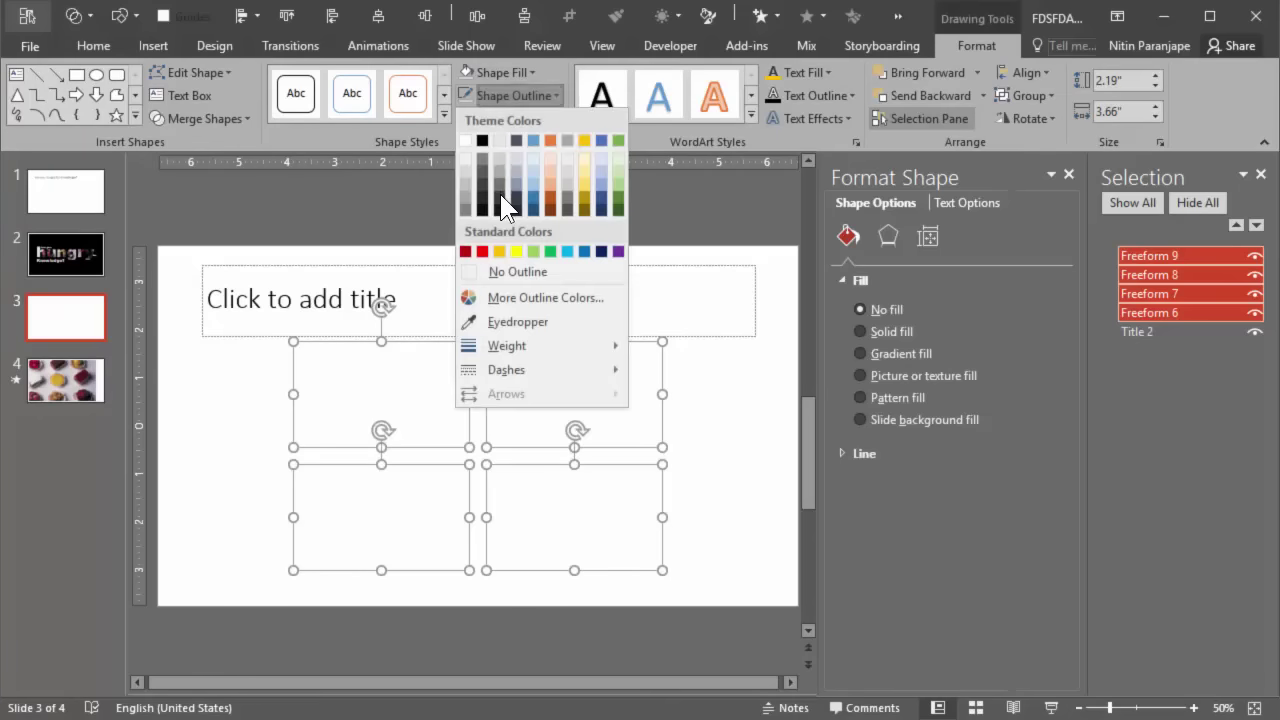
left_click(506, 271)
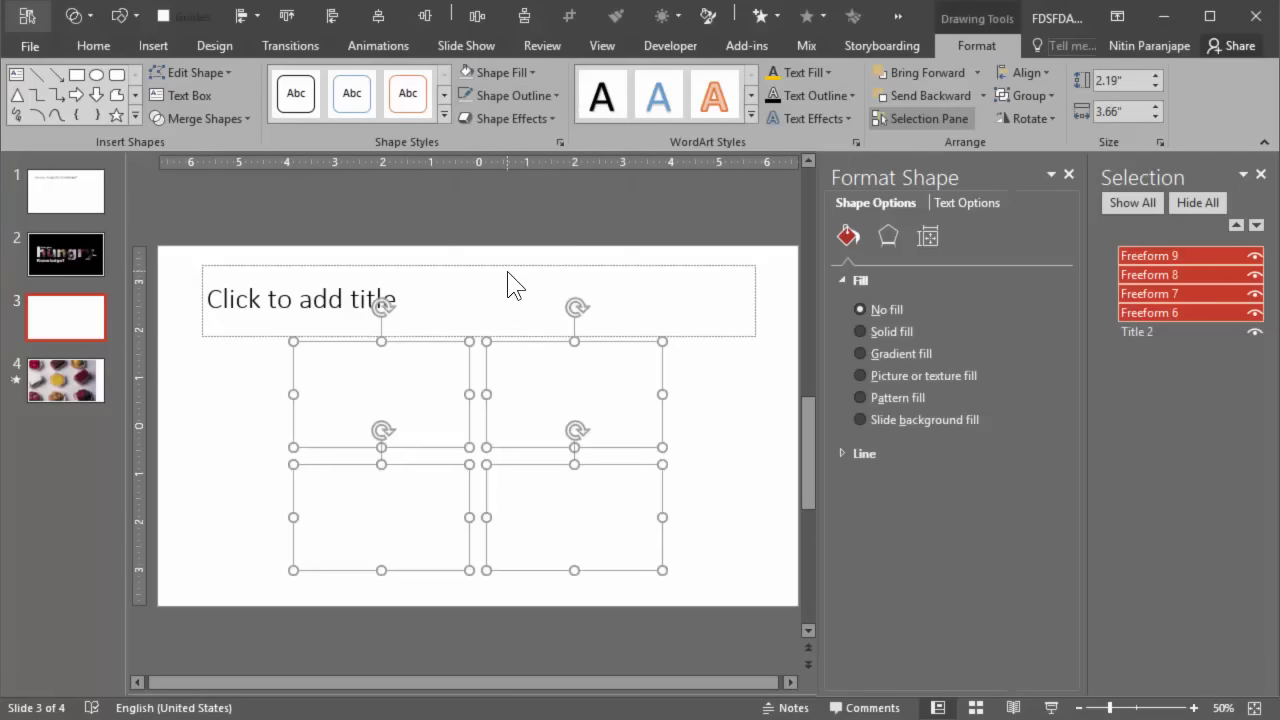
left_click(772, 72)
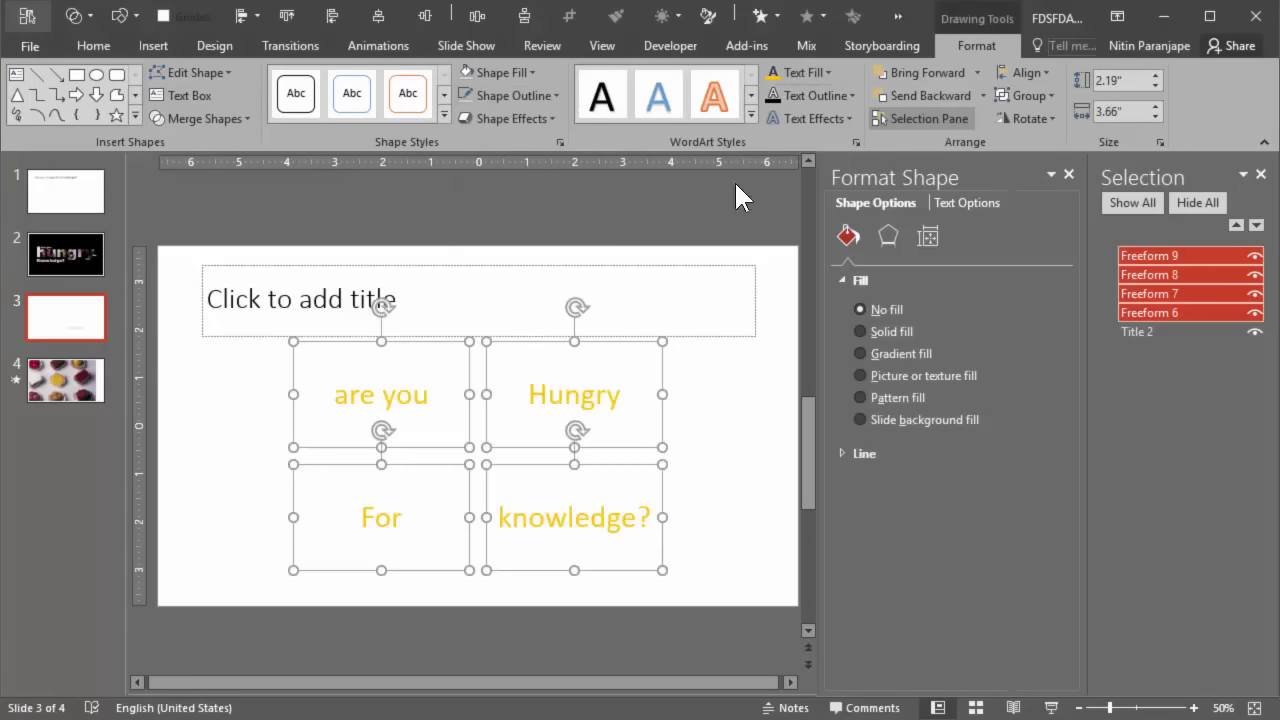
Delete the empty title placeholder.
left_click(659, 270)
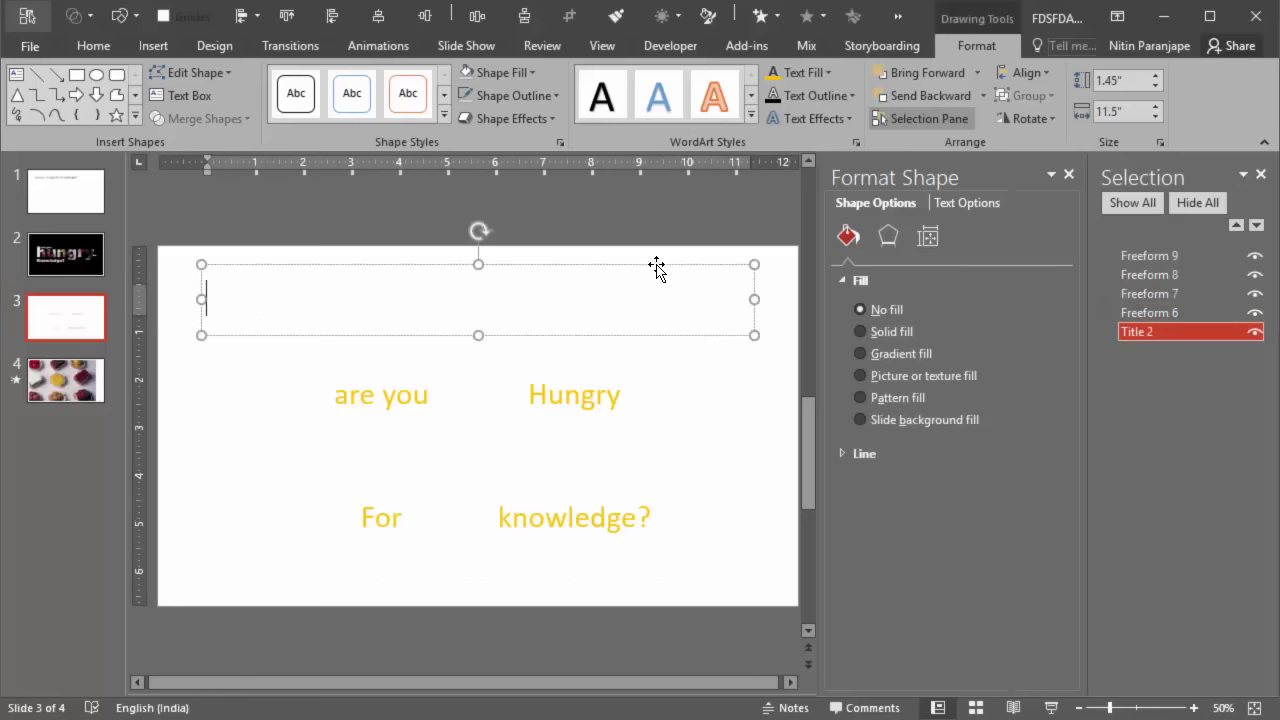
left_click(655, 264)
key("Delete")
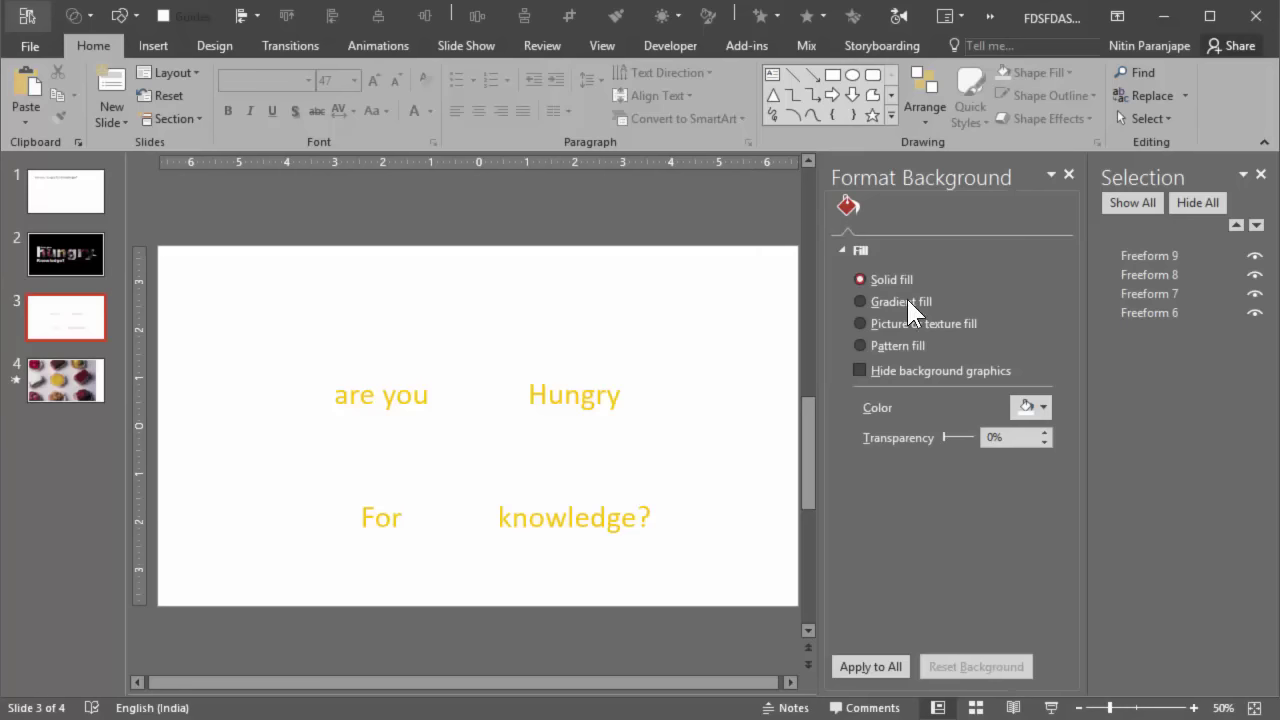
Make the slide background black and, in the Selection Pane, hide everything except 'Hungry'.
left_click(1031, 406)
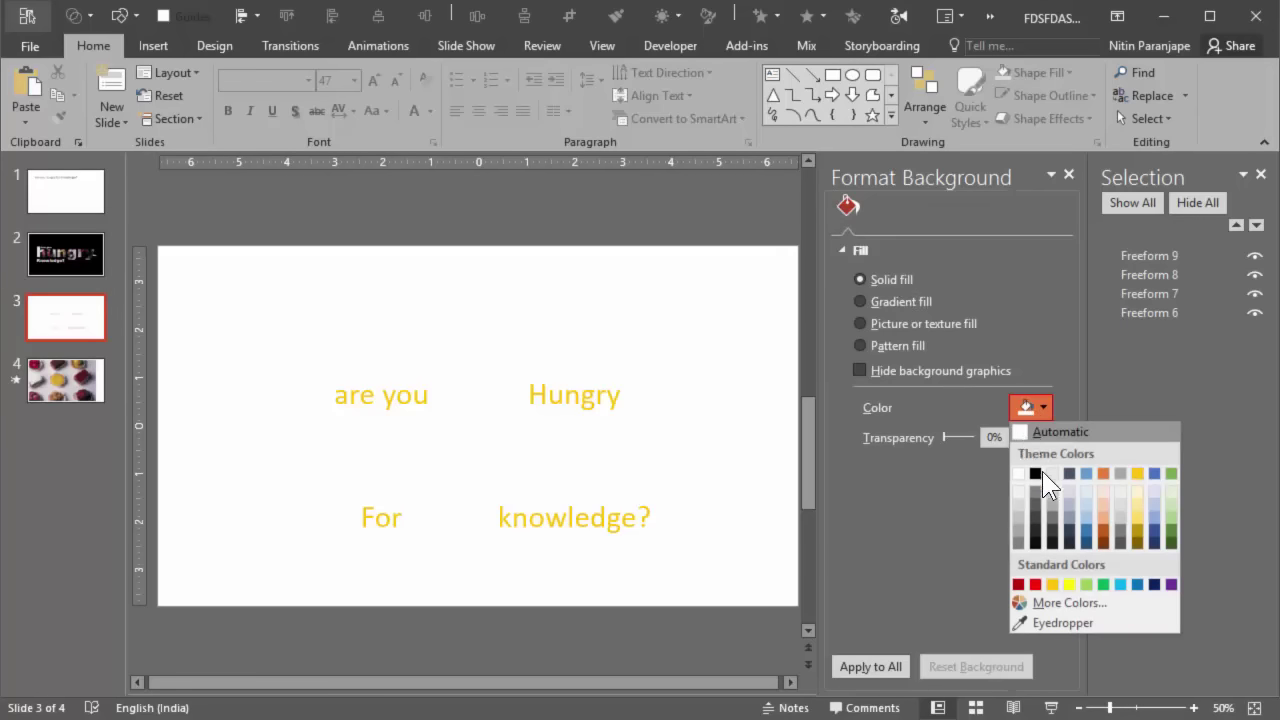
left_click(1035, 473)
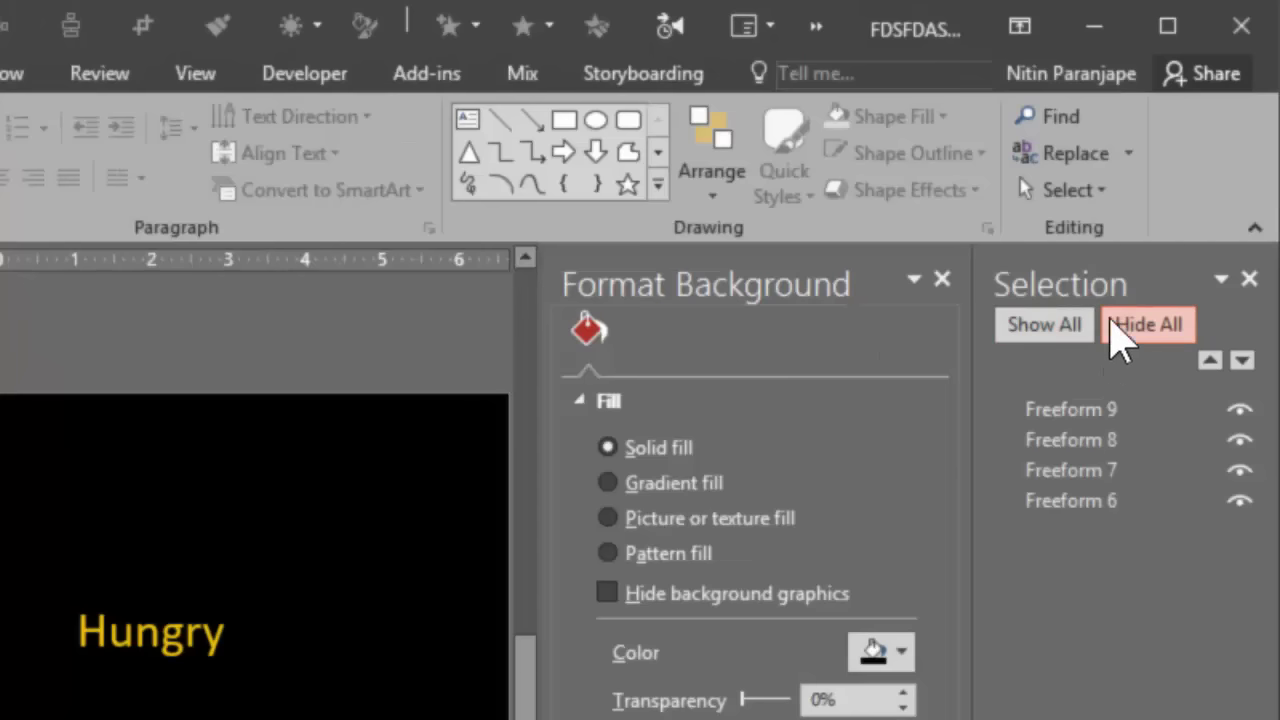
left_click(1070, 192)
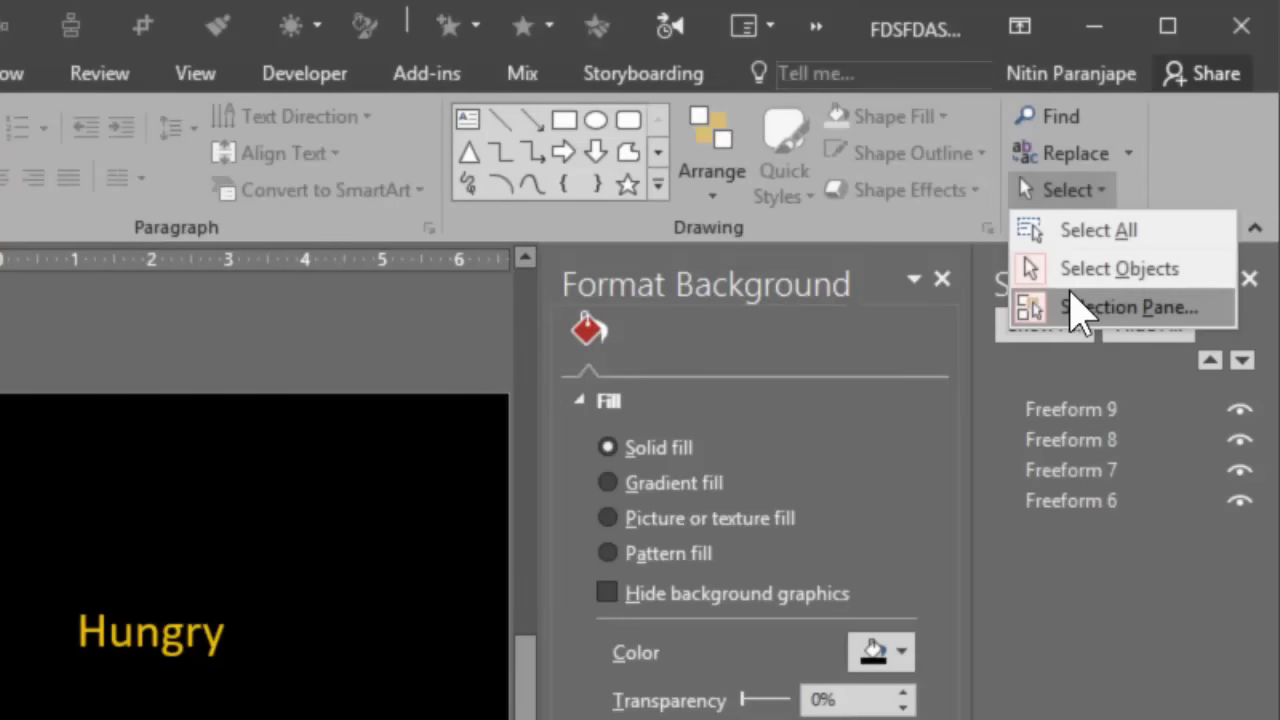
left_click(1071, 651)
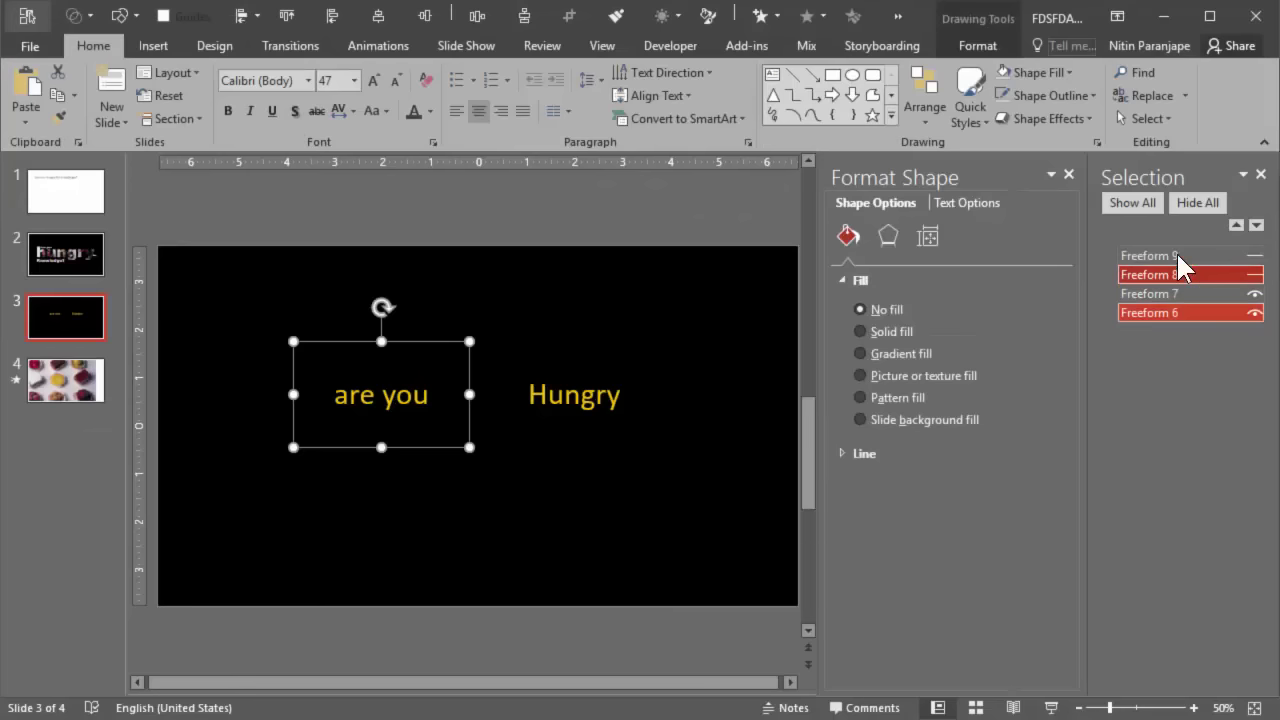
left_click(1175, 203)
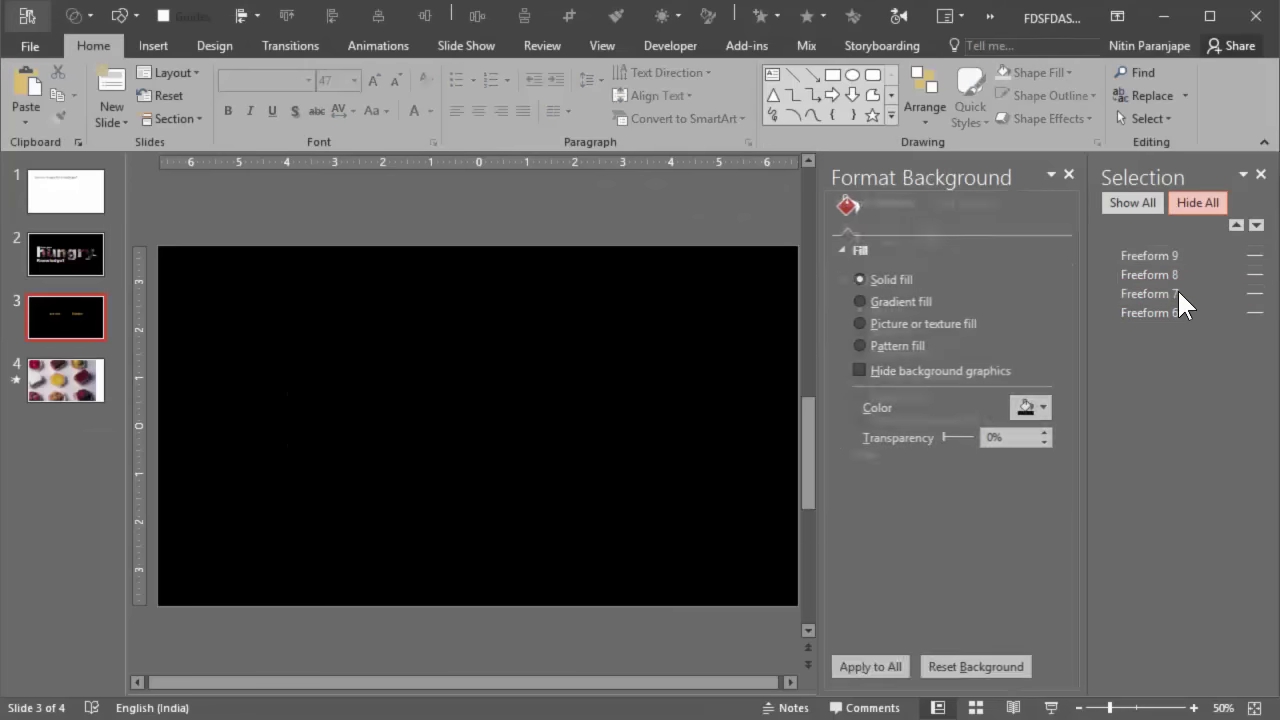
left_click(1254, 293)
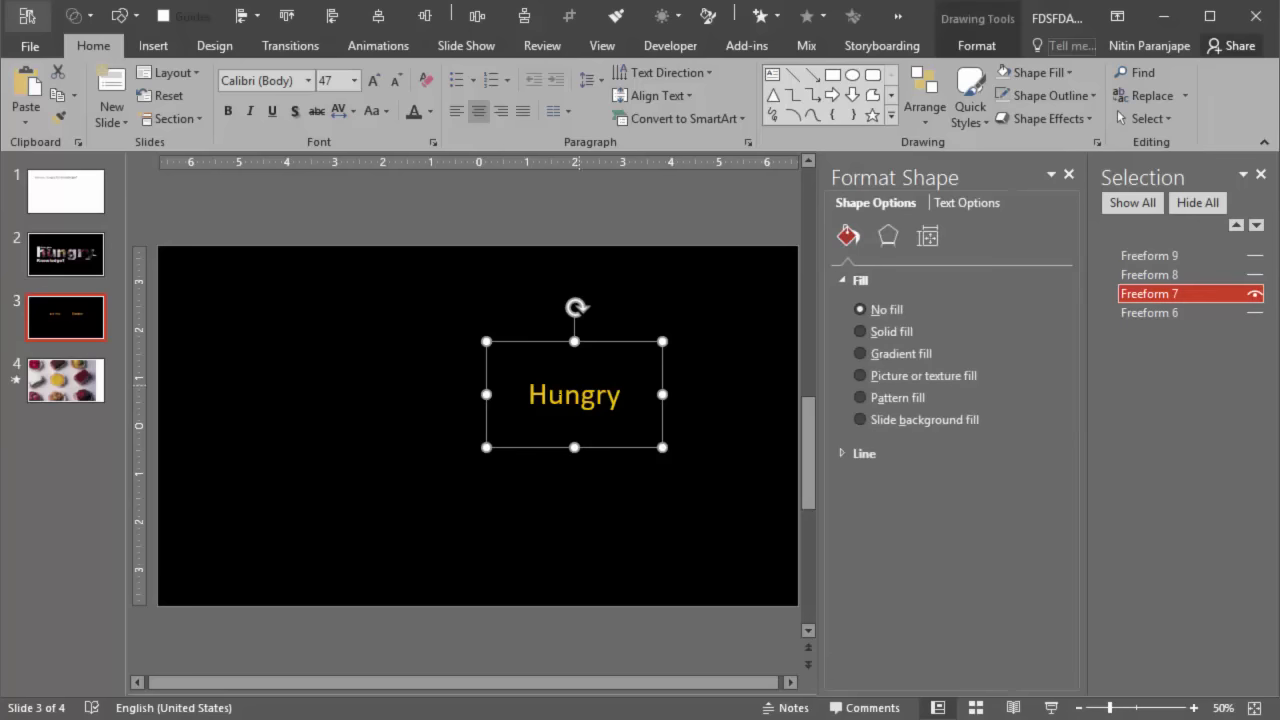
Change 'Hungry' to lowercase 'hungry' and enlarge it to 239 pt.
left_click(548, 395)
key("BackSpace")
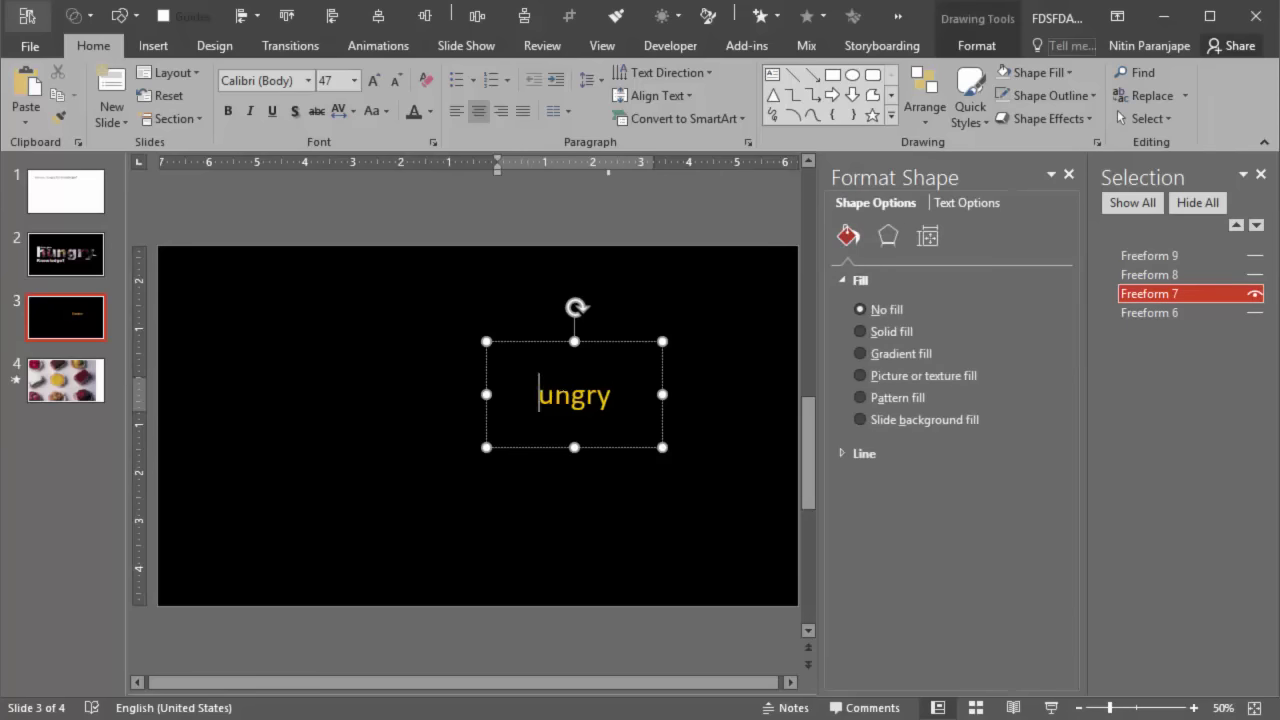
type("h")
key("Escape")
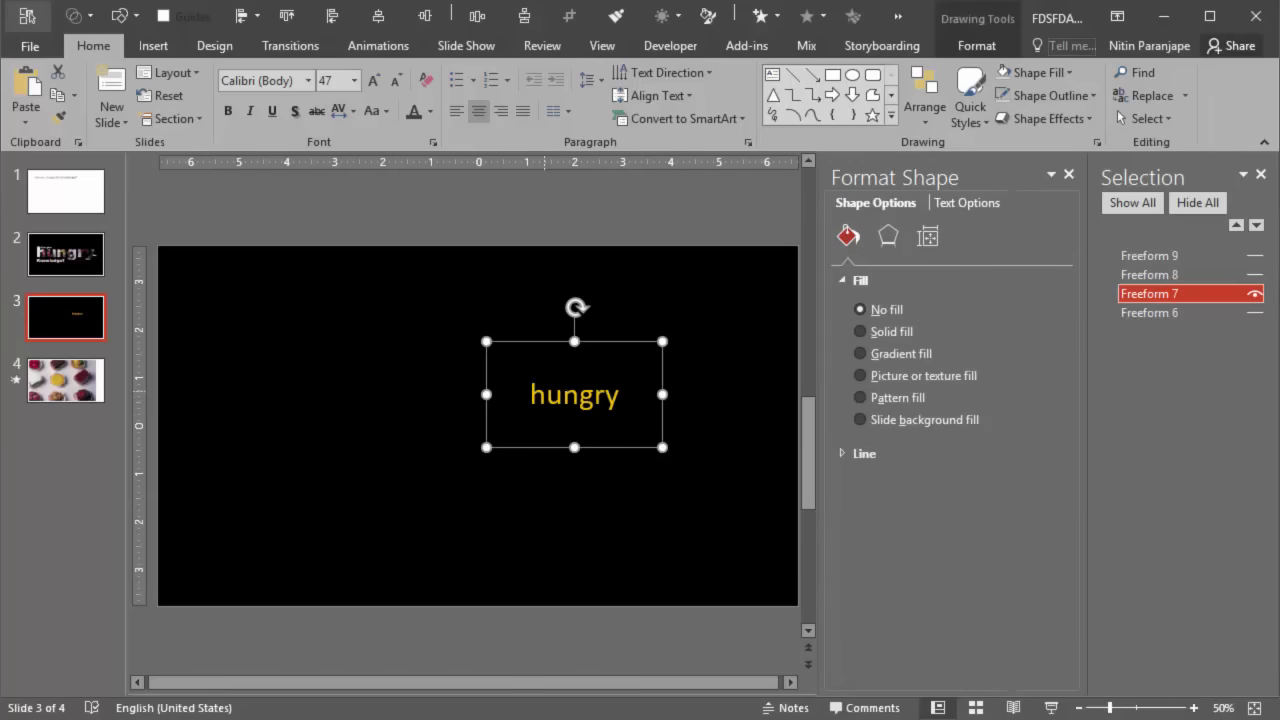
key("ctrl+shift+period")
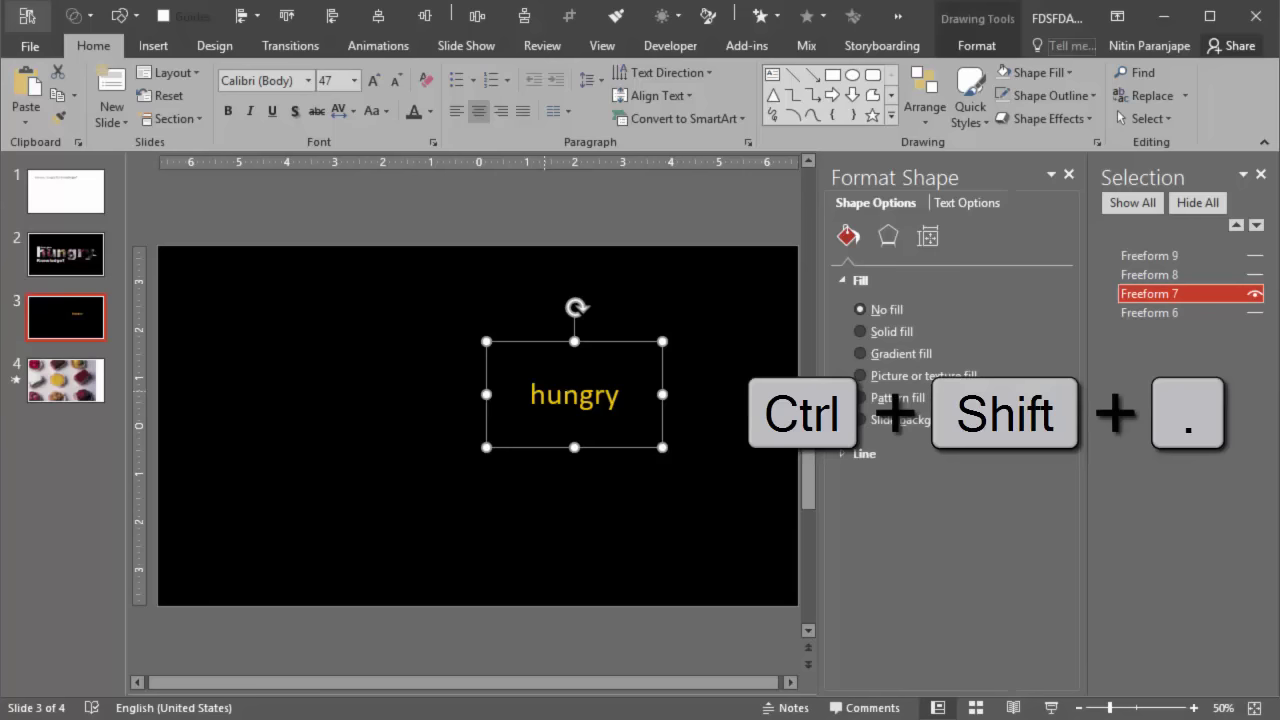
key("ctrl+shift+period")
key("ctrl+shift+period")
key("ctrl+shift+period")
key("ctrl+shift+period")
key("ctrl+shift+period")
key("ctrl+shift+period")
key("ctrl+shift+period")
key("ctrl+shift+period")
key("ctrl+shift+period")
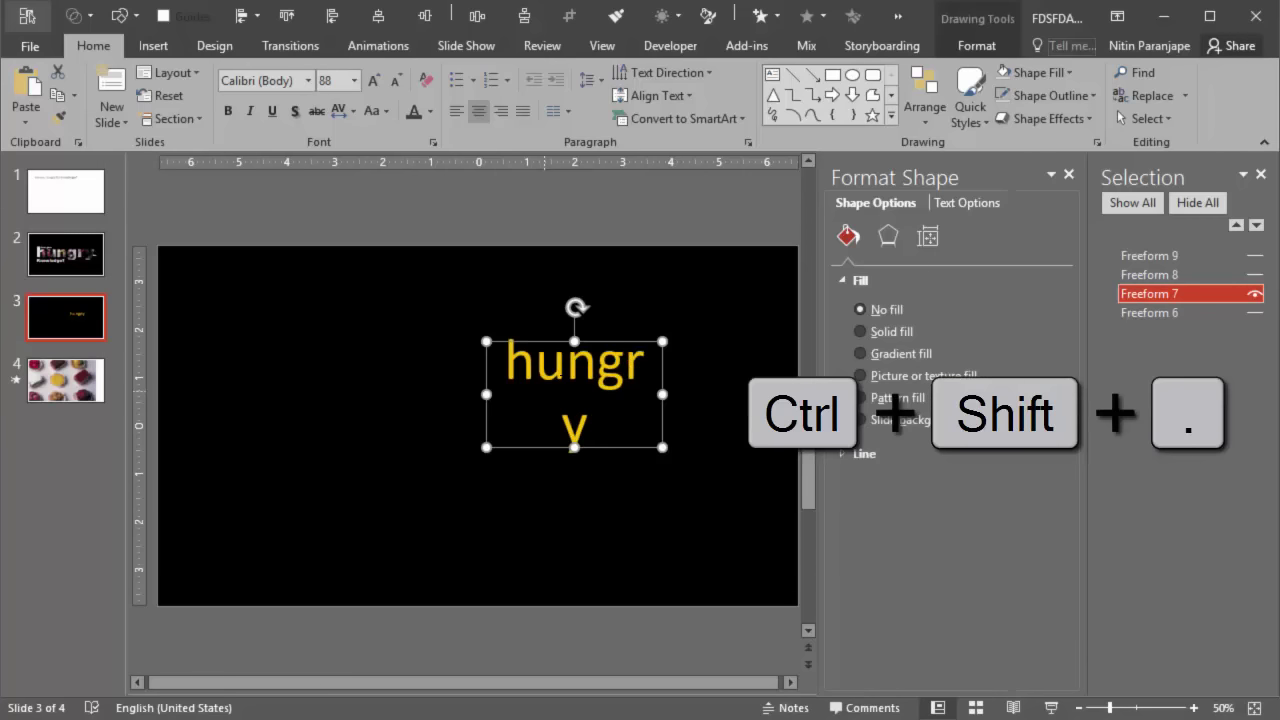
key("ctrl+shift+period")
key("ctrl+shift+period")
key("ctrl+shift+period")
key("ctrl+shift+period")
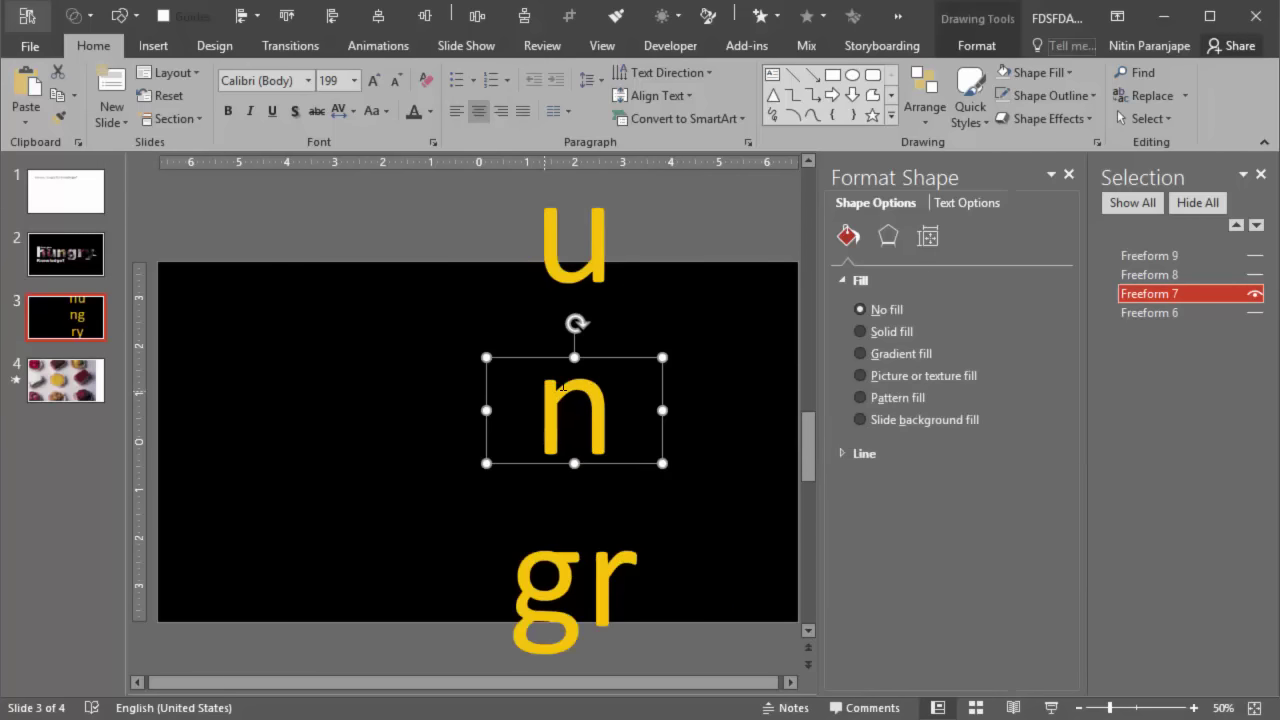
Set 'hungry' in Arial Black, widen its box and reposition it to fit on one line.
left_click(284, 81)
type("Arial")
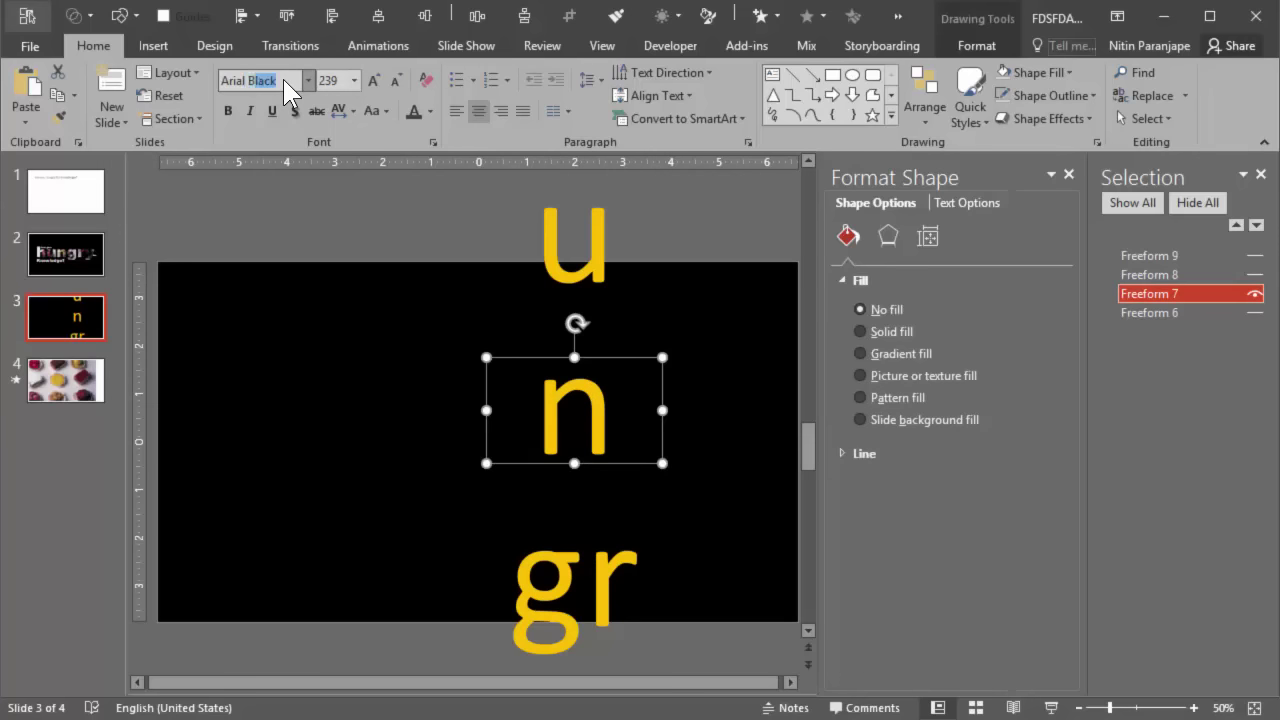
type(" Black")
key("Return")
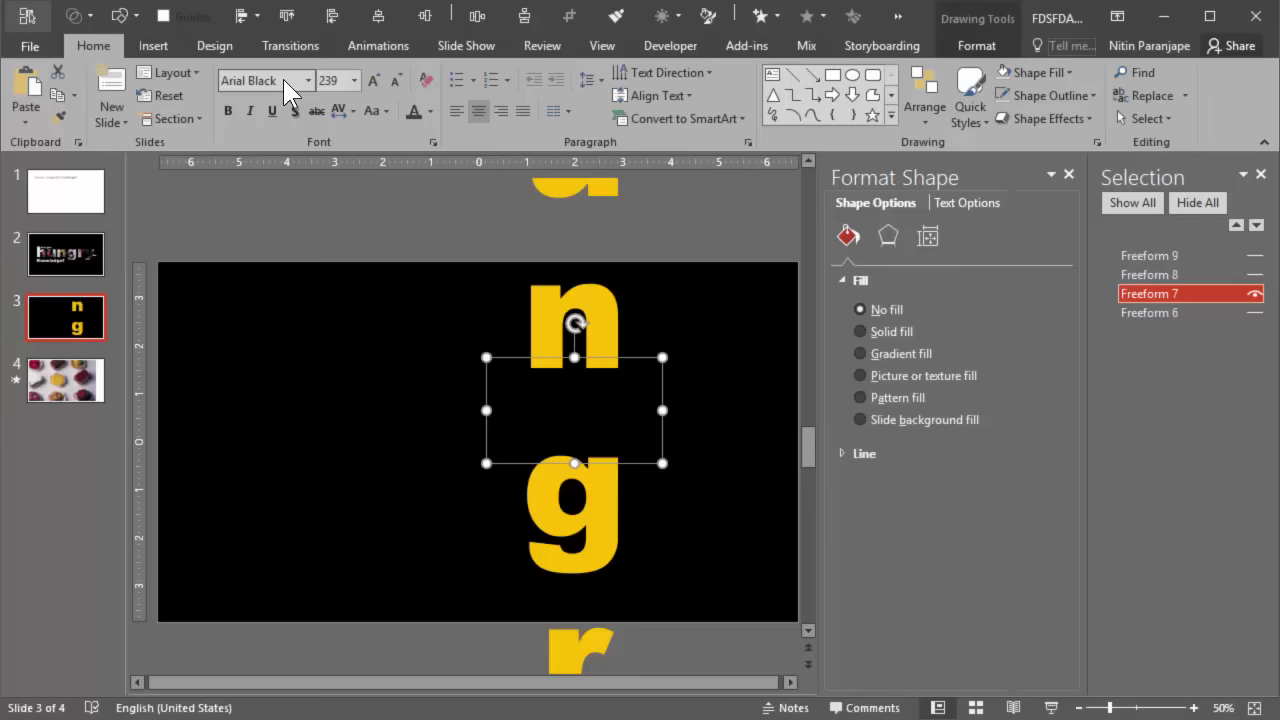
left_click_drag(486, 410, 34, 423)
left_click_drag(473, 347, 599, 374)
Copy the pastry photo from slide 4 and paste it onto slide 3.
left_click(69, 382)
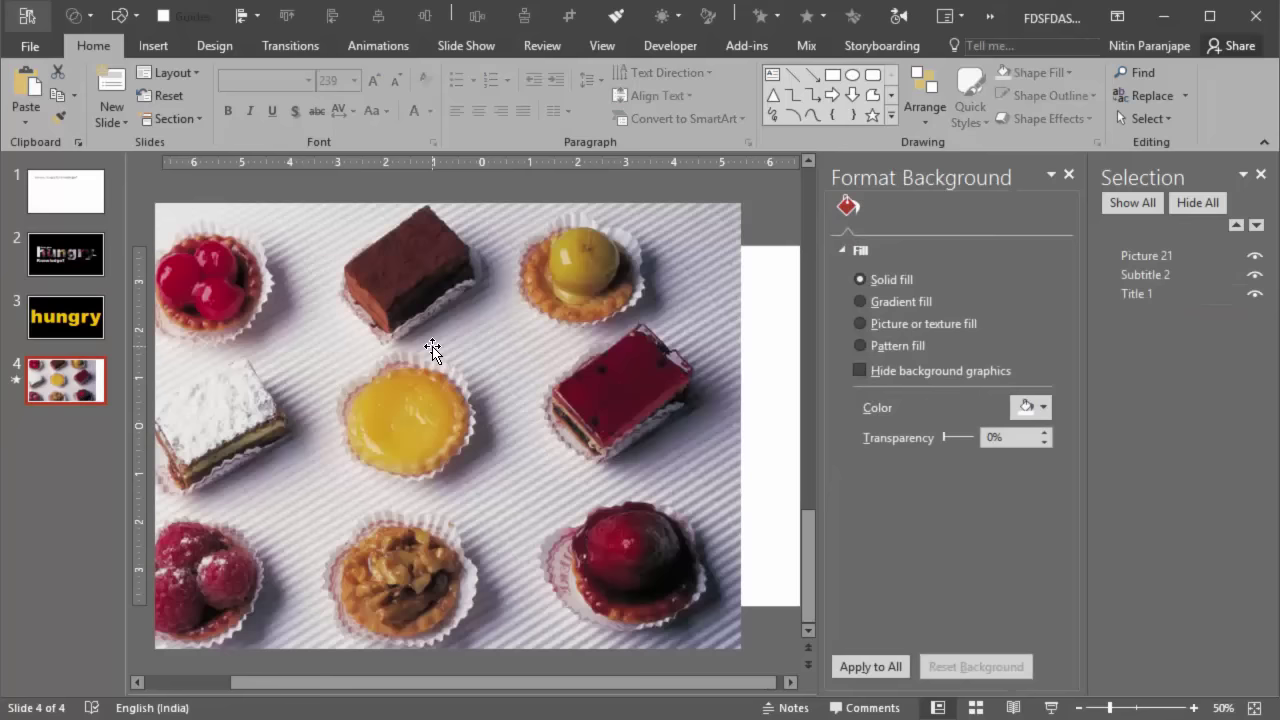
left_click(434, 349)
left_click(73, 318)
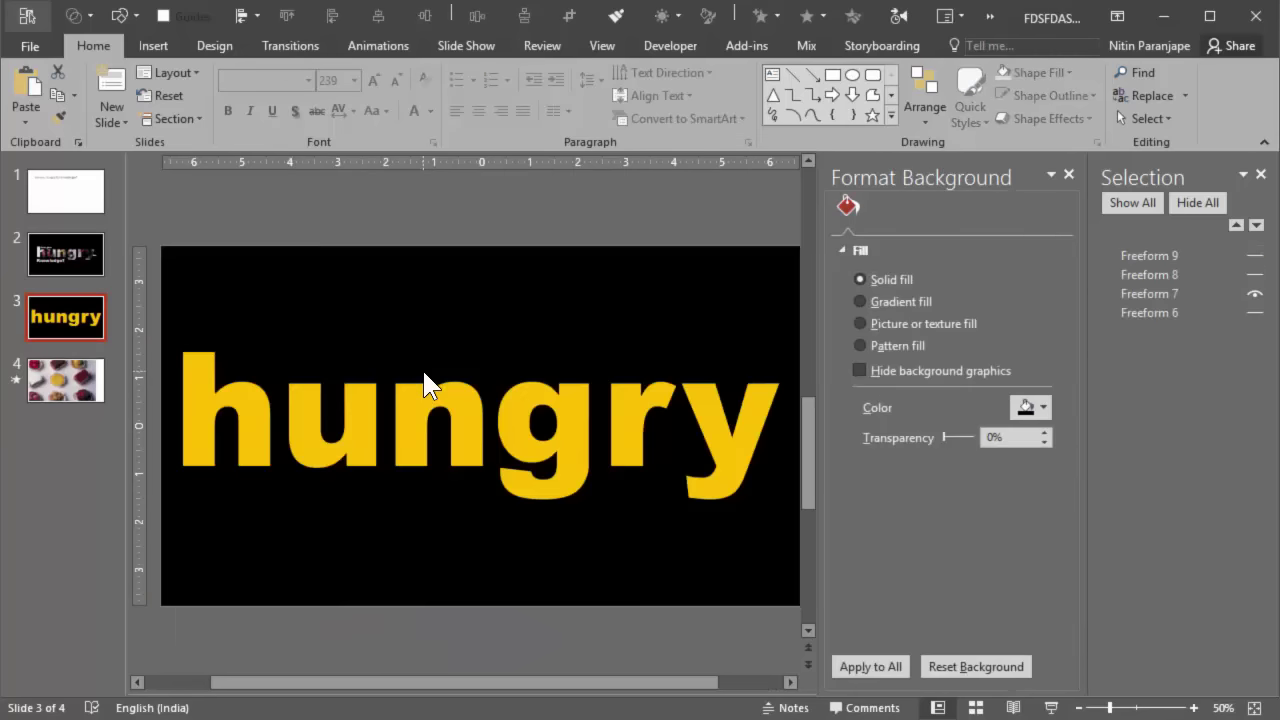
key("ctrl+v")
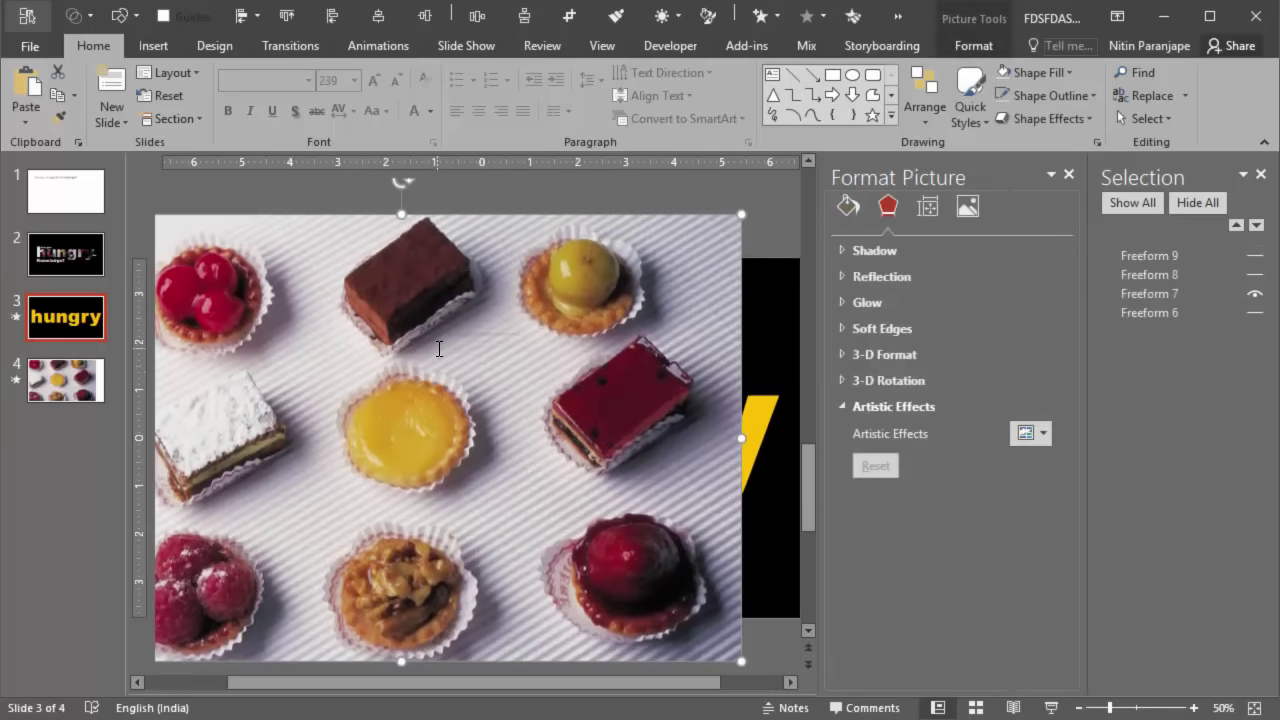
Send the photo to the back and move it up over the word 'hungry'.
right_click(438, 349)
left_click(486, 537)
scroll(606, 355, "down", 2)
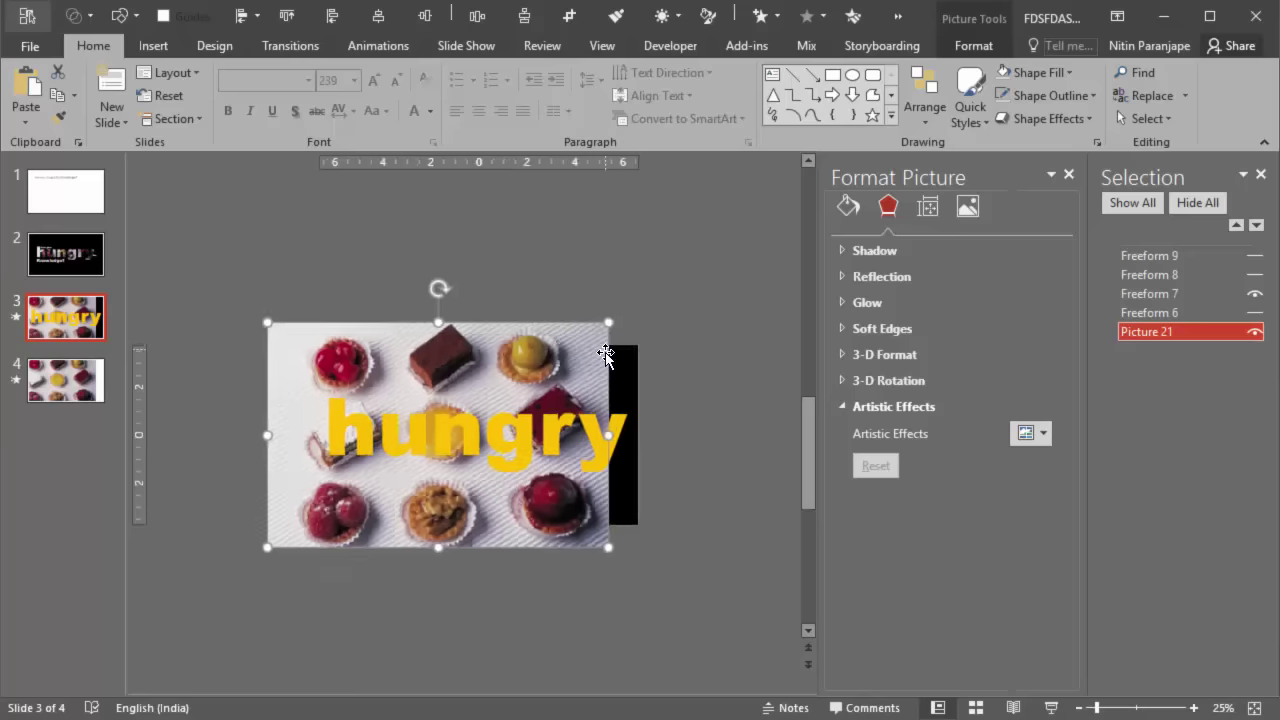
left_click(437, 286)
left_click_drag(372, 334, 407, 265)
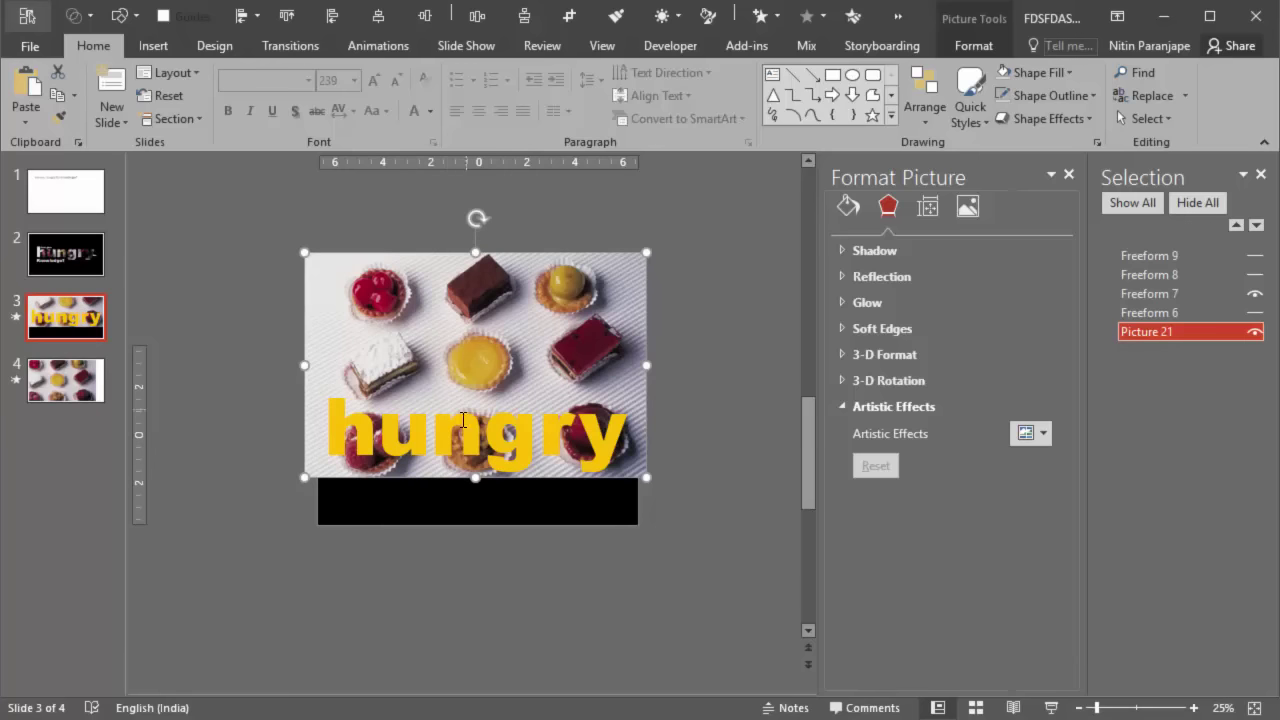
Select the photo with 'hungry' and apply Merge Shapes > Intersect to fill the letters with pastry.
left_click(458, 435, "shift")
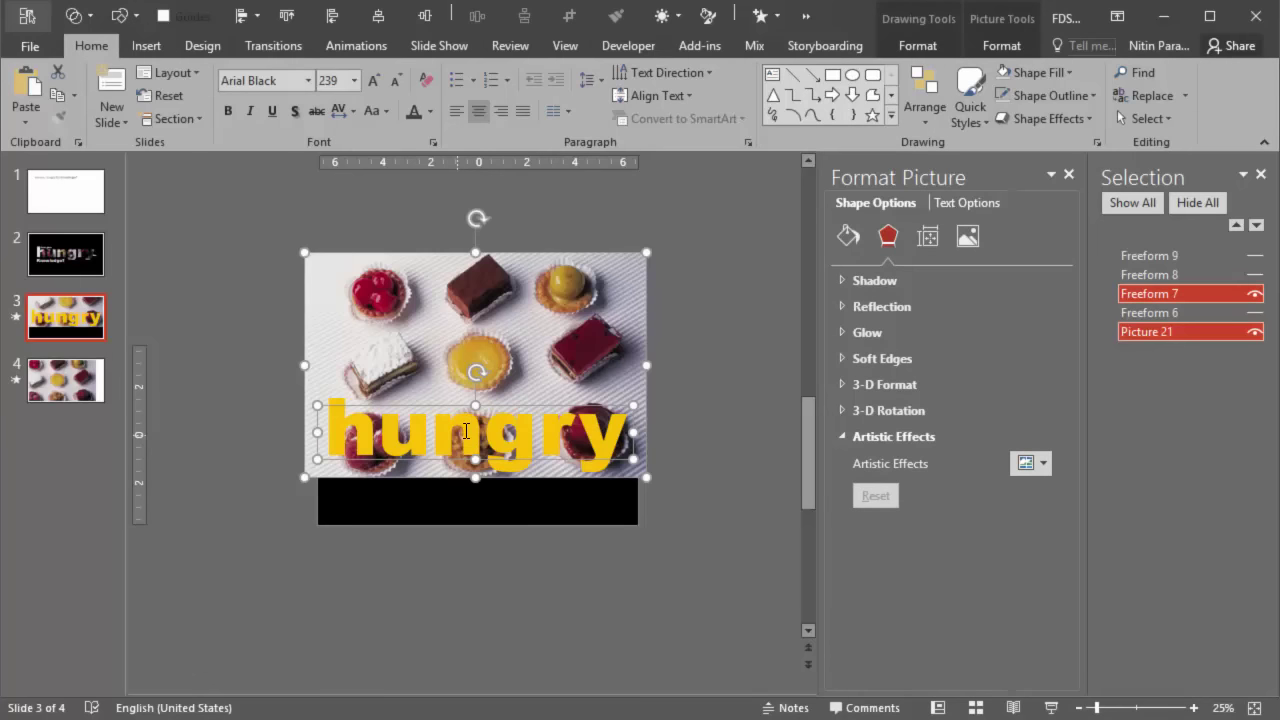
left_click(922, 46)
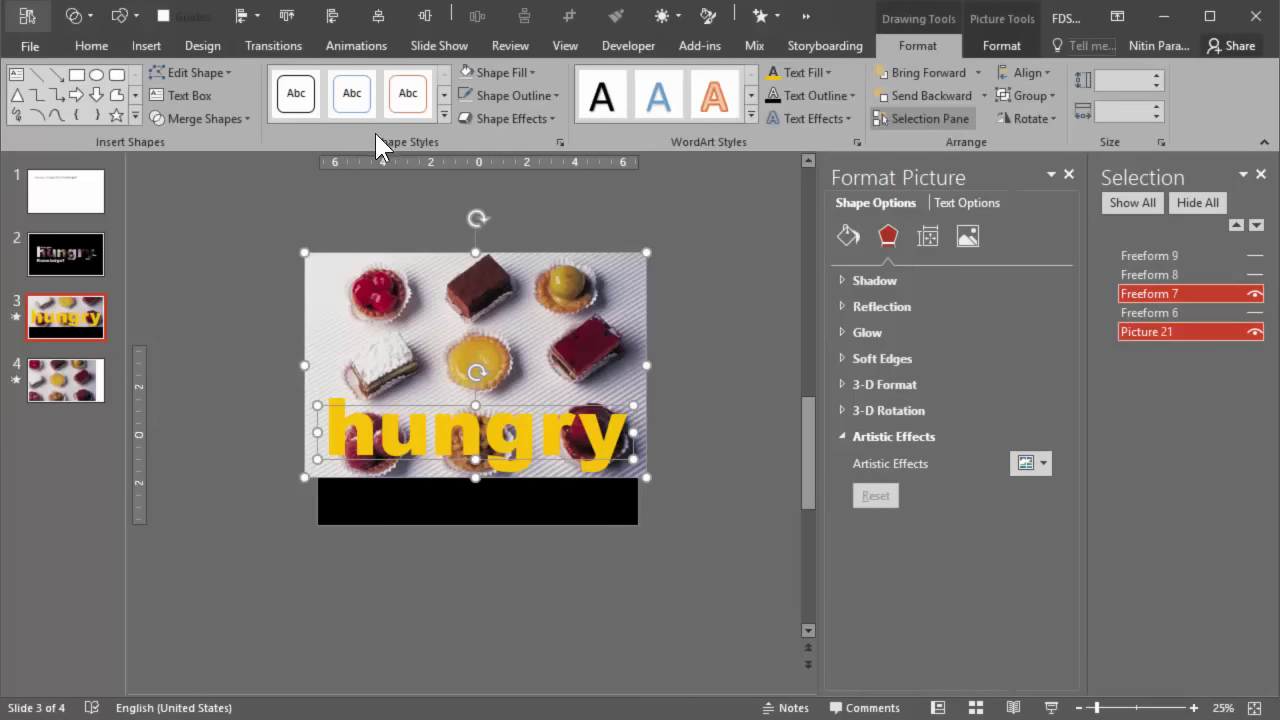
left_click(233, 116)
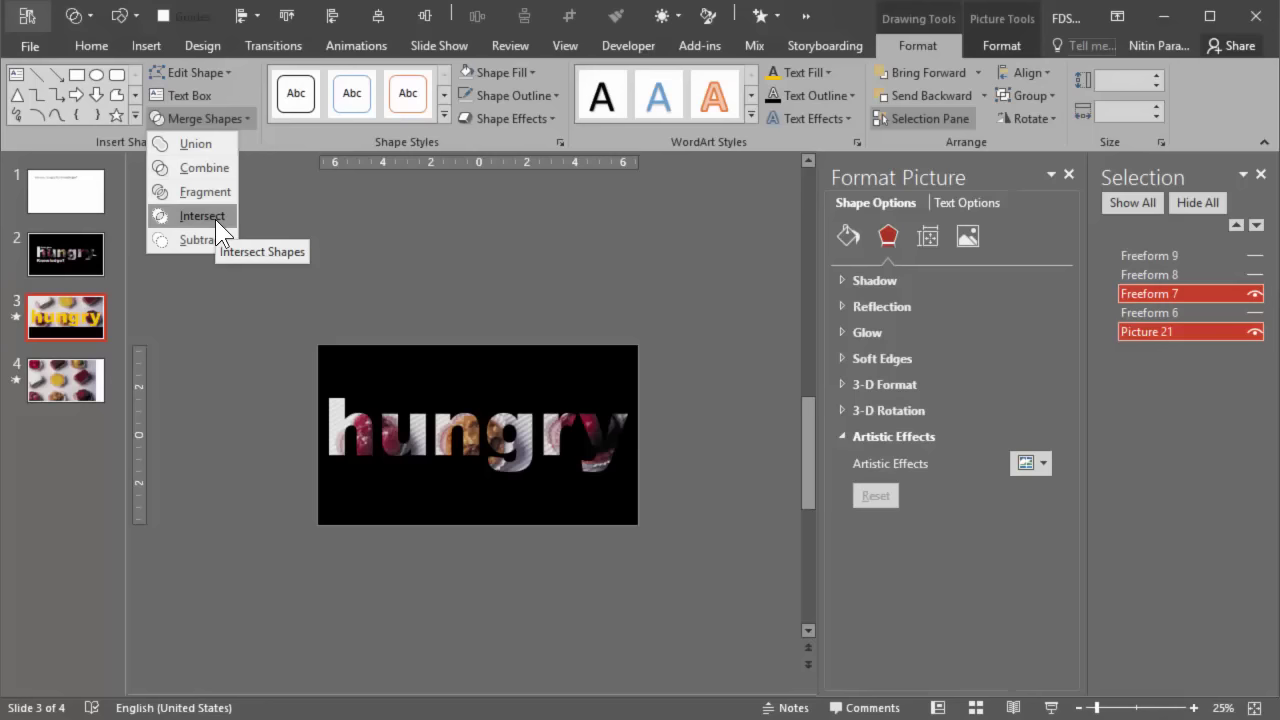
left_click(215, 219)
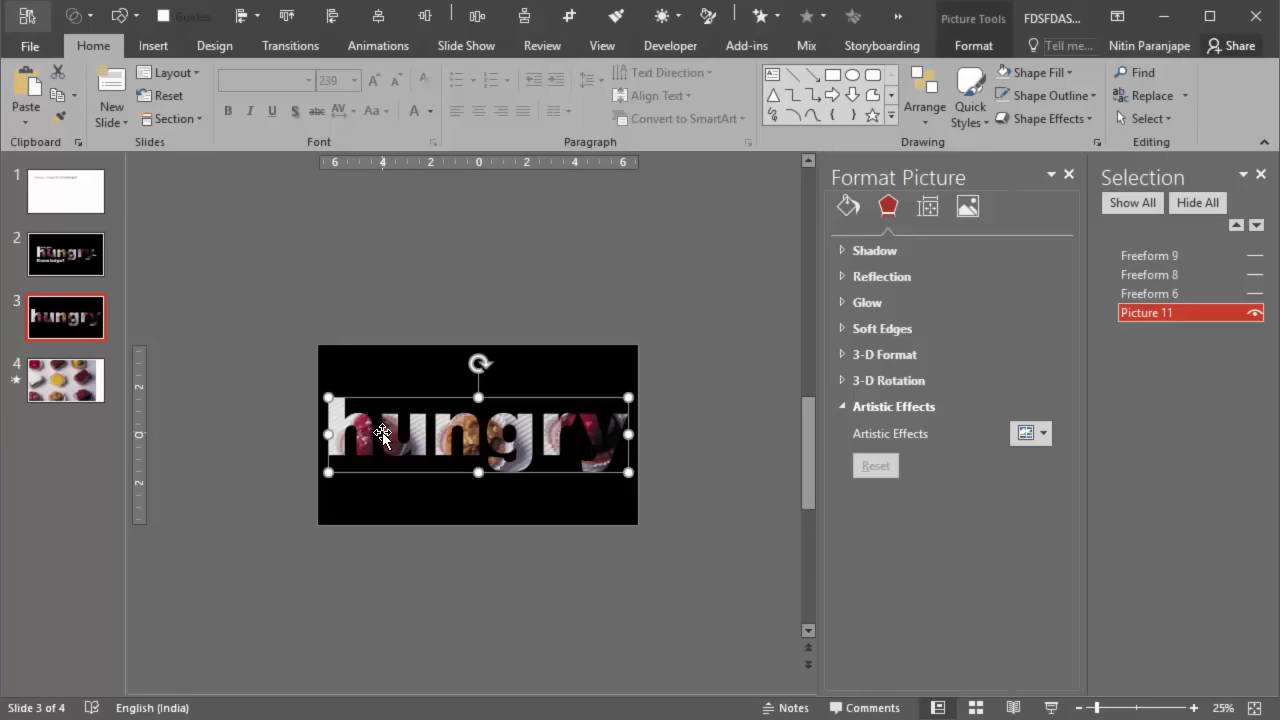
Temporarily hide the photo-filled 'hungry' and move 'are you' higher on the slide.
left_click(1254, 313)
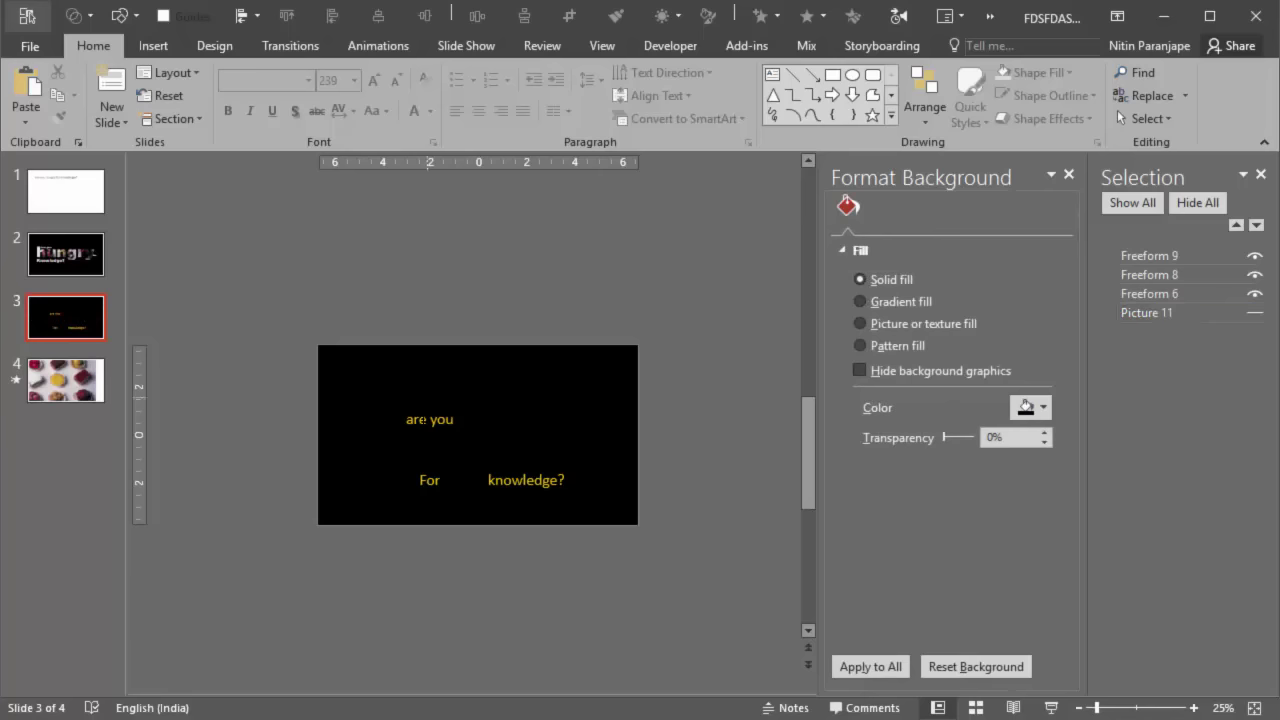
left_click(418, 419)
left_click(414, 389)
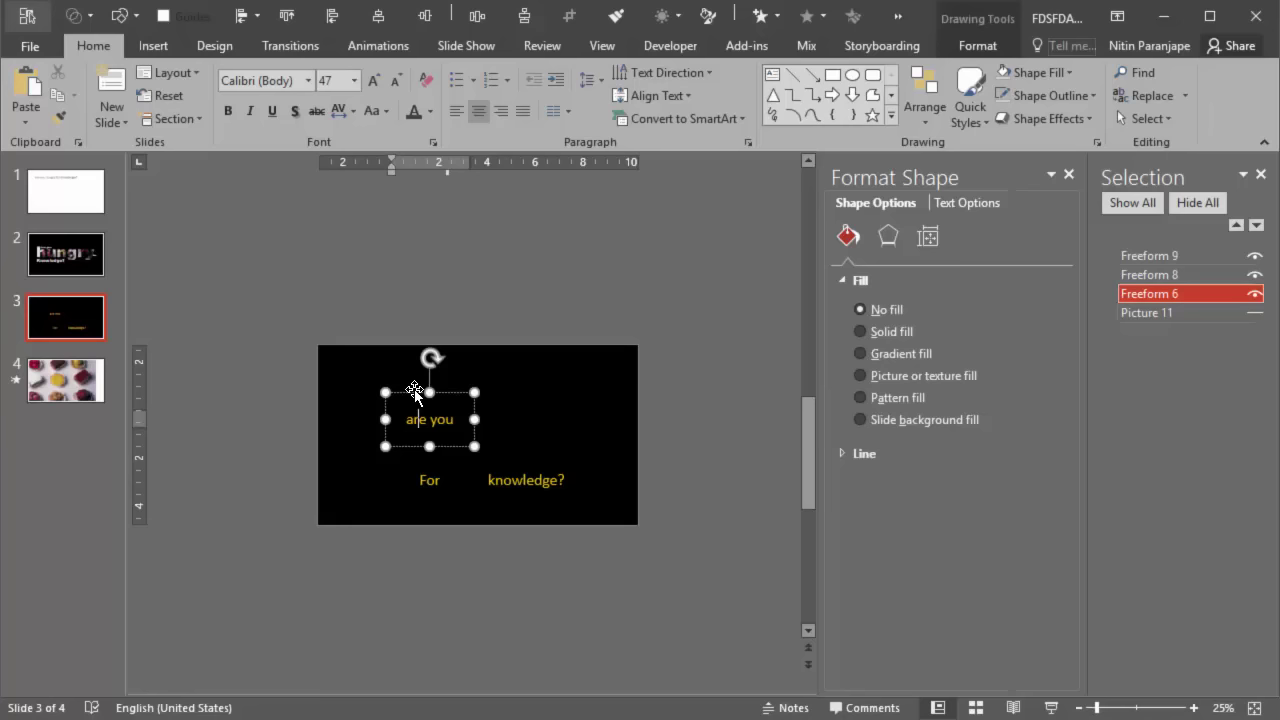
left_click_drag(414, 389, 416, 356)
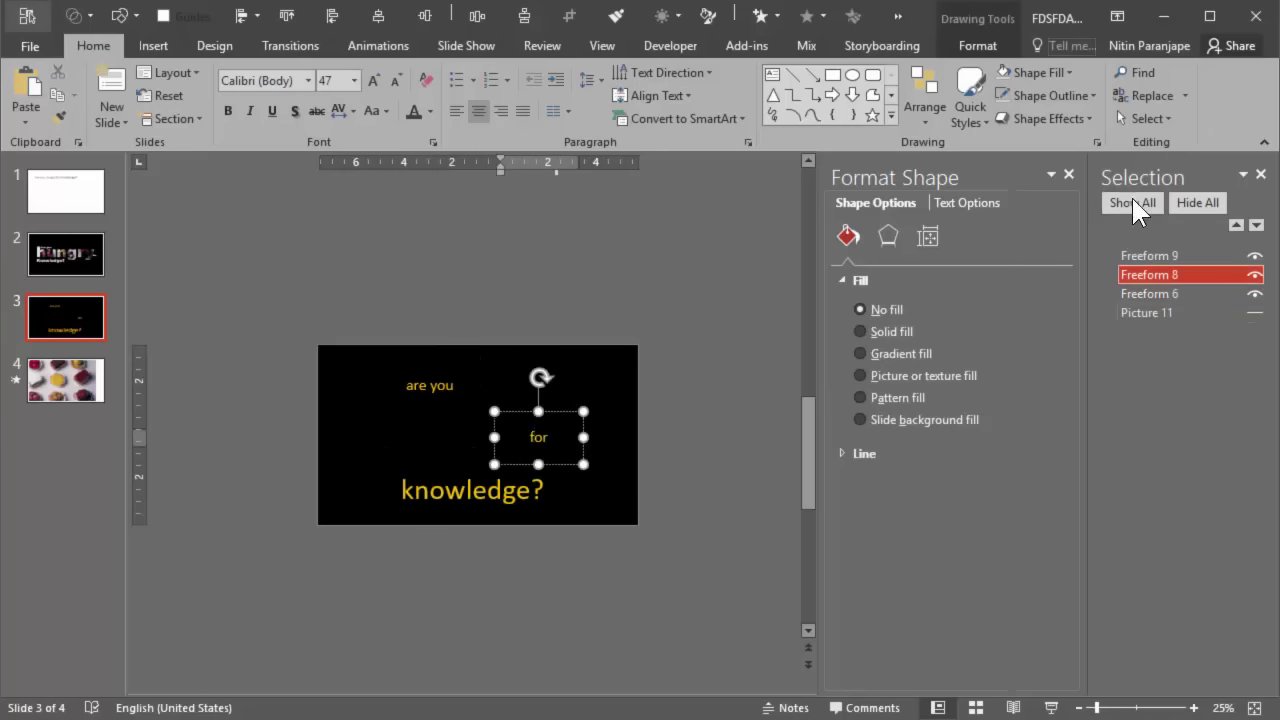
Show all objects and place 'are you' above, 'knowledge?' below left, and 'for' under 'hungry'.
left_click(1132, 199)
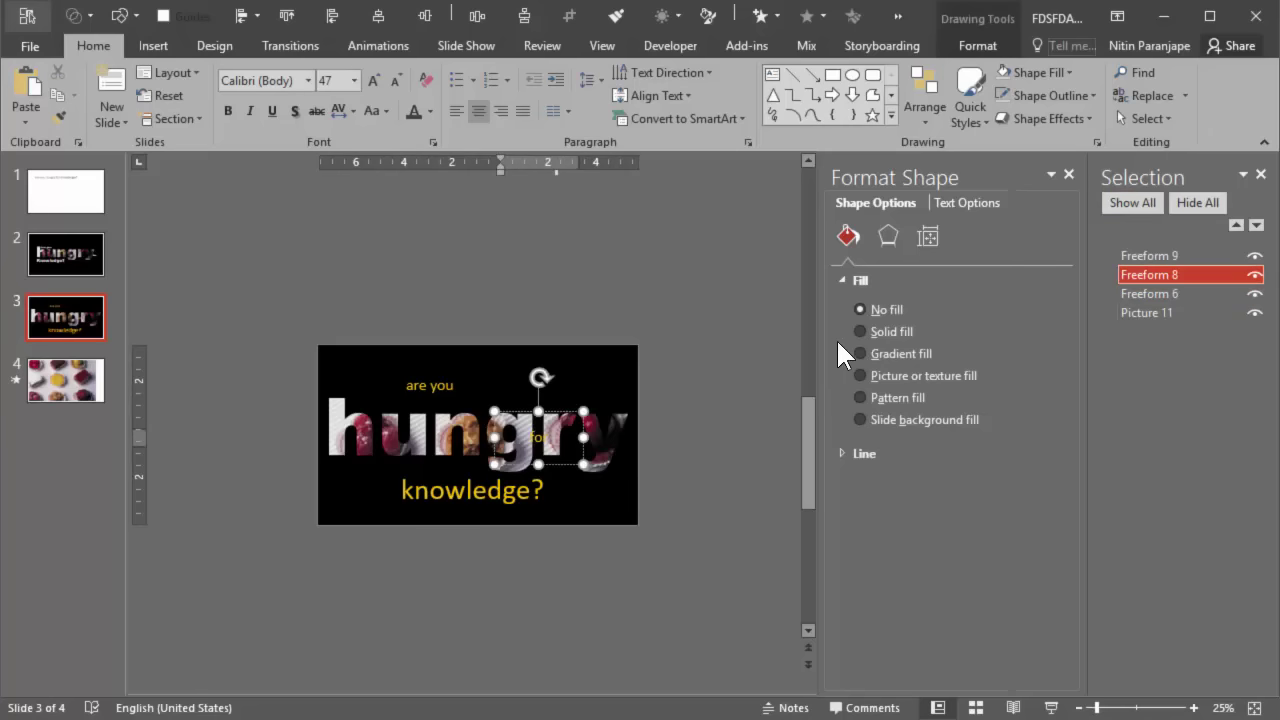
left_click_drag(418, 362, 360, 373)
left_click_drag(465, 490, 393, 476)
left_click(1150, 293)
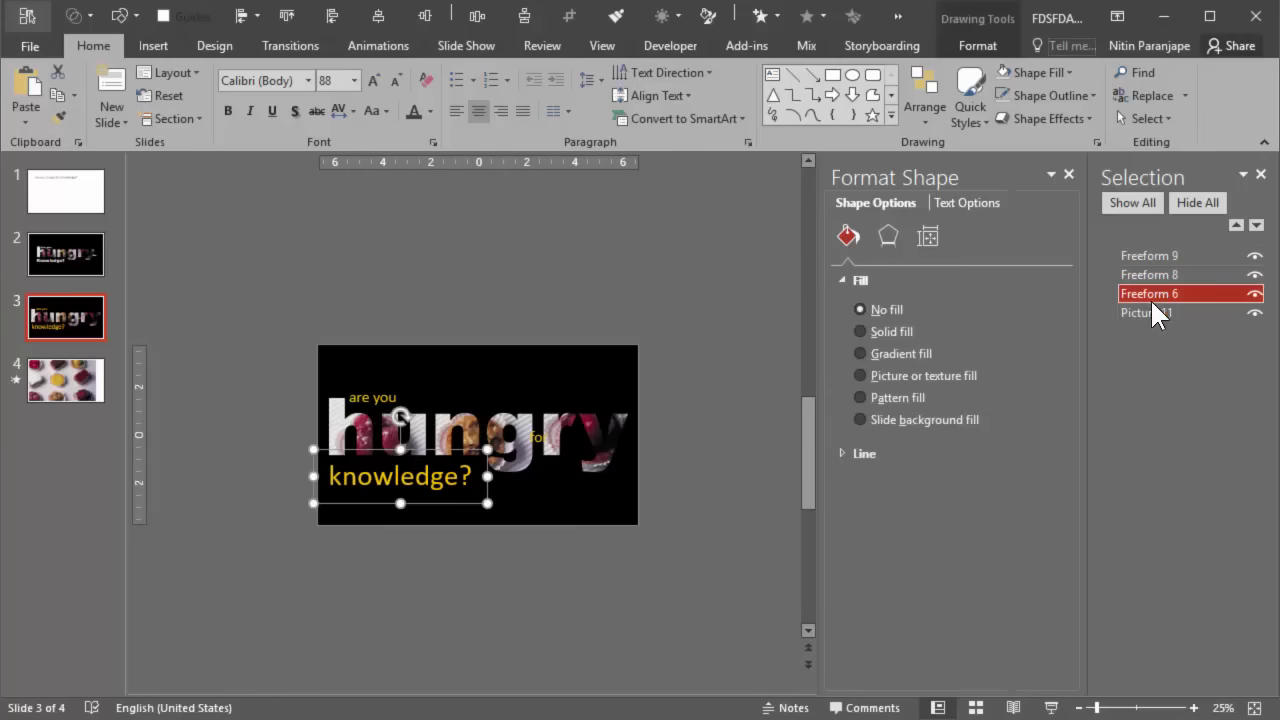
left_click(1150, 274)
left_click_drag(560, 425, 580, 458)
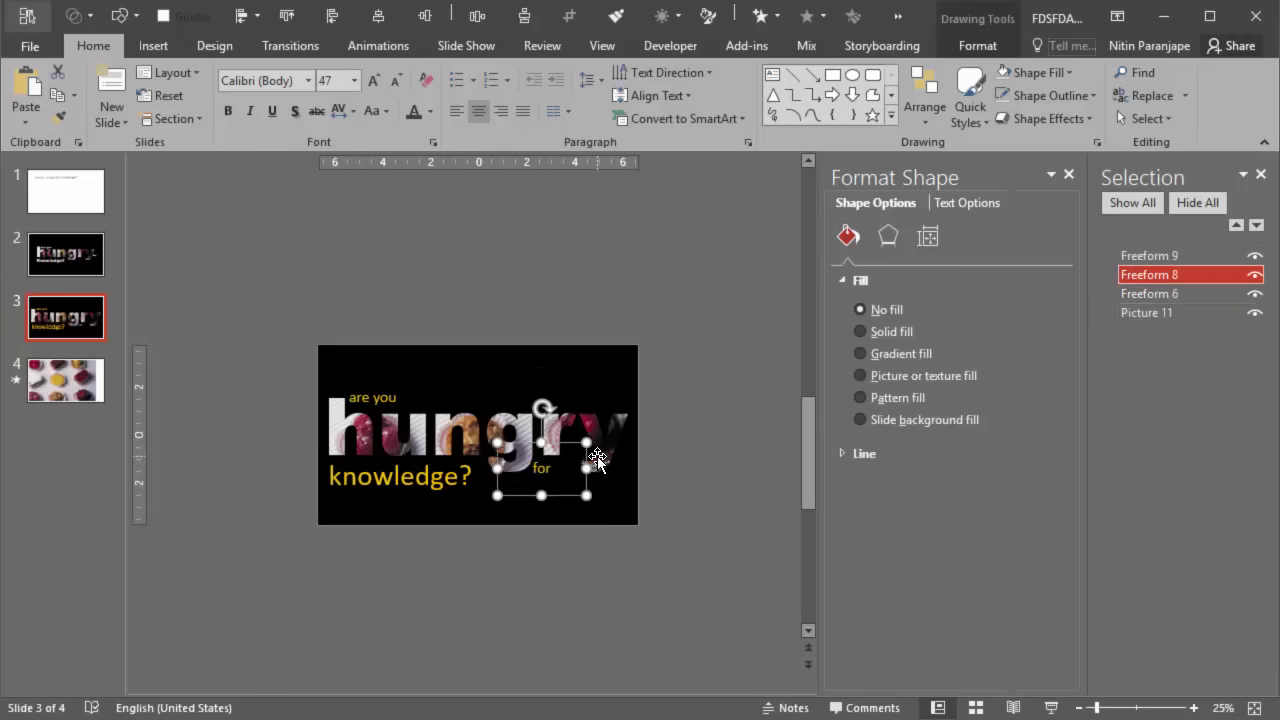